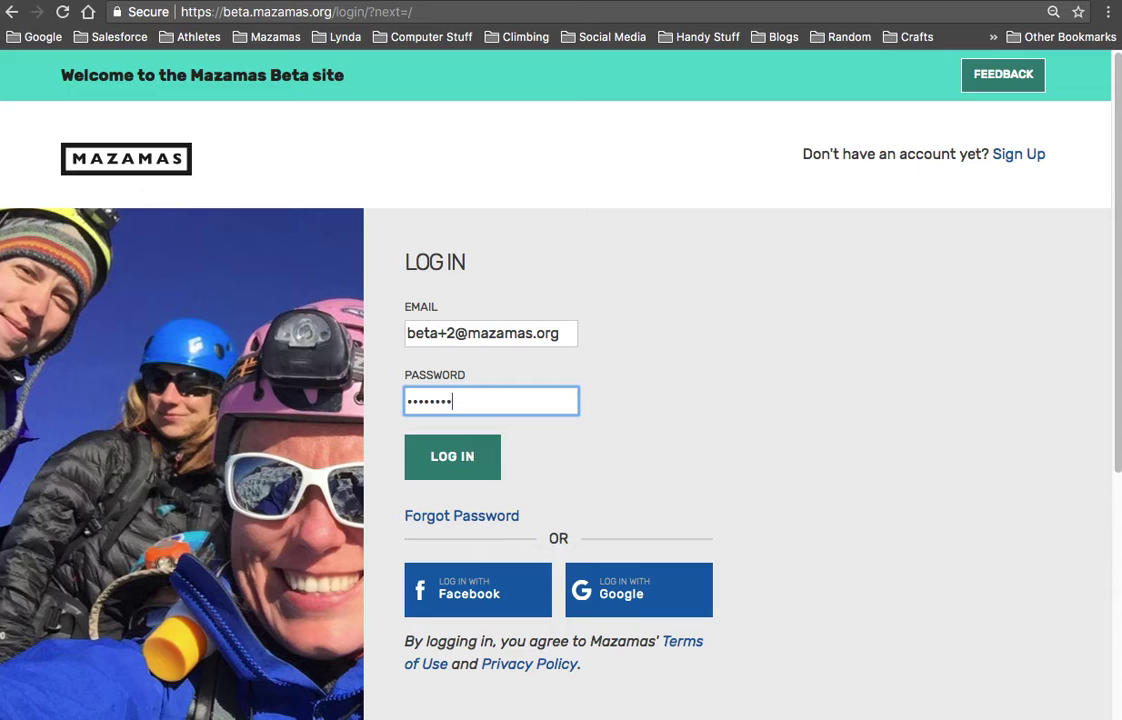
Log in to the Mazamas Beta site with the filled-in credentials and open the account's dashboard.
click(443, 460)
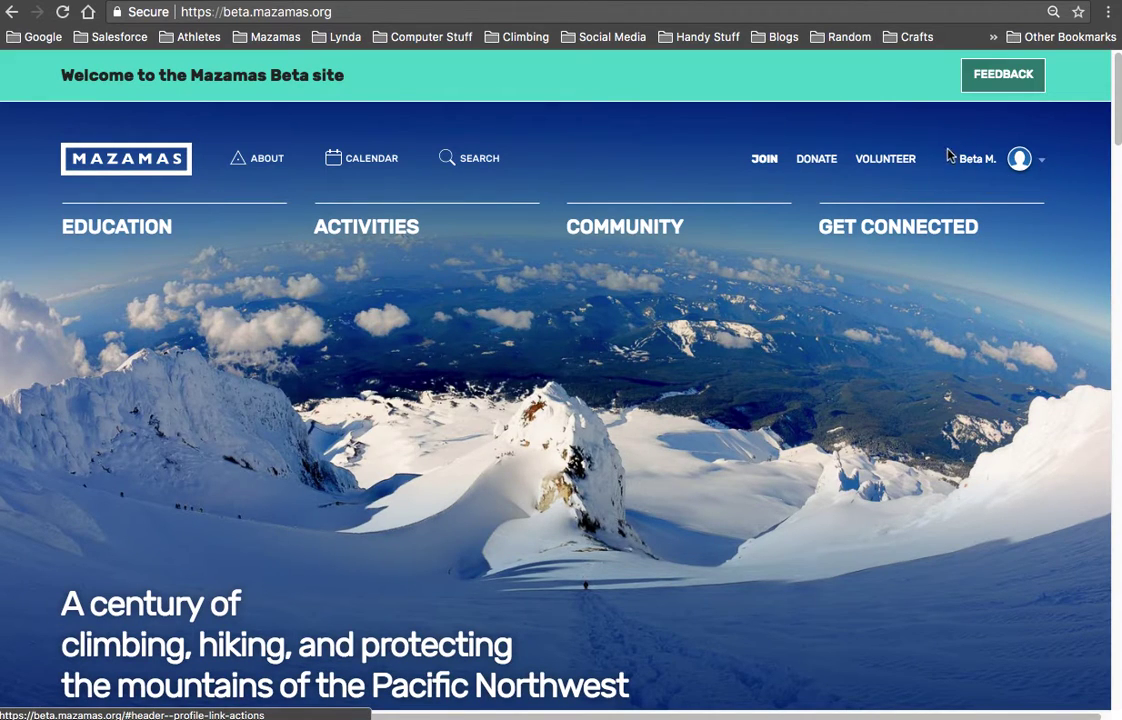
click(988, 165)
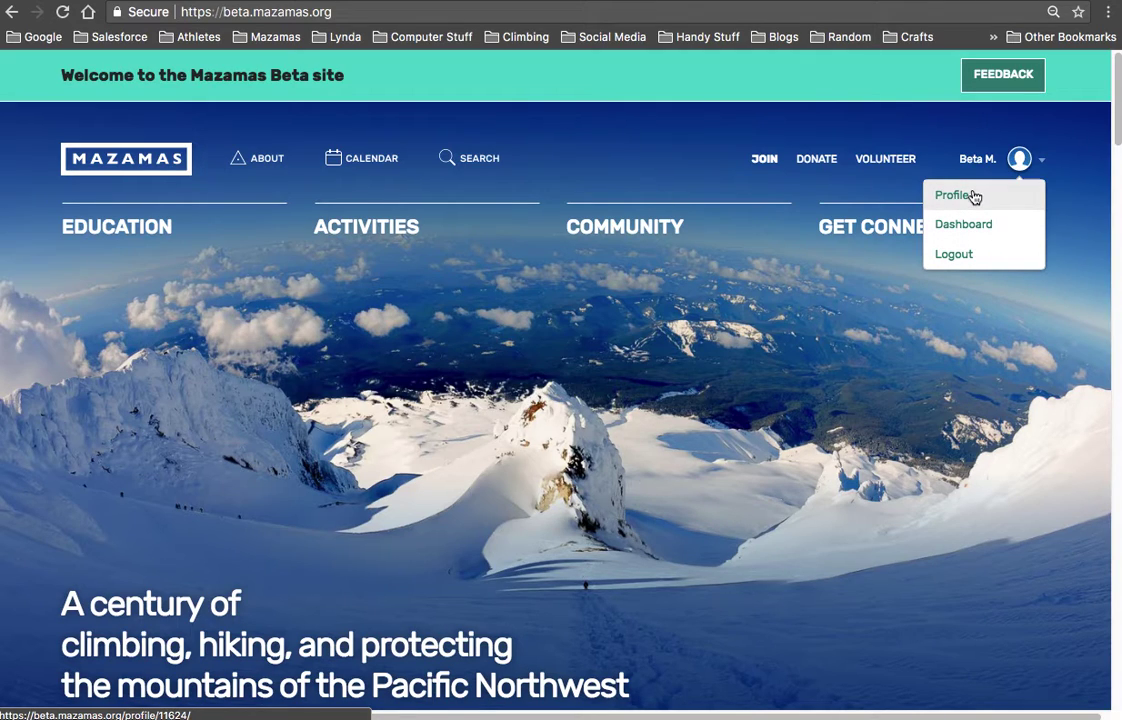
click(974, 223)
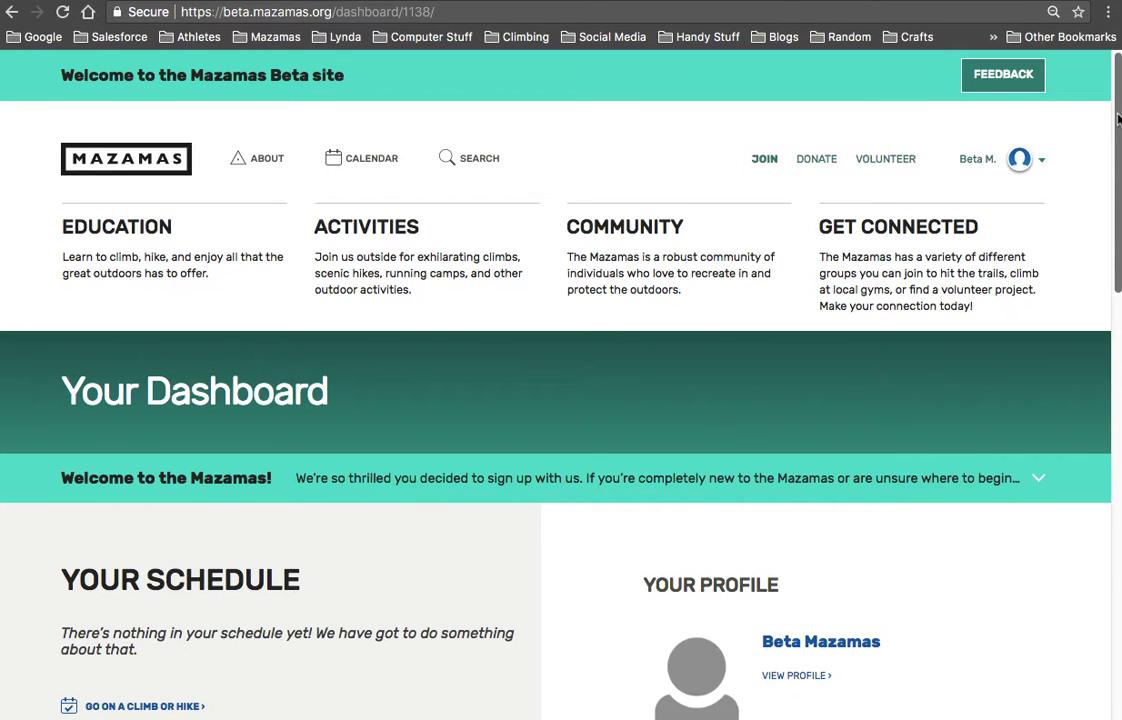
Review the dashboard's schedule, suggested activities, membership and account settings sections, and open the full profile page.
drag(1118, 118, 1102, 187)
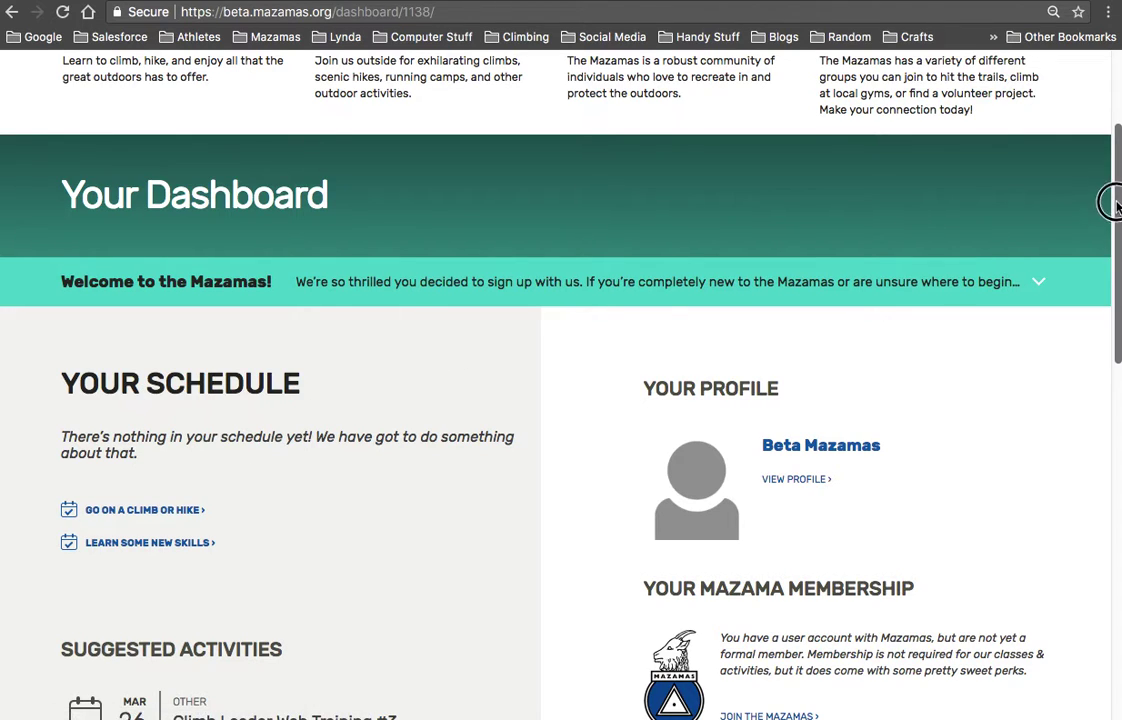
scroll(1085, 250, down, 4)
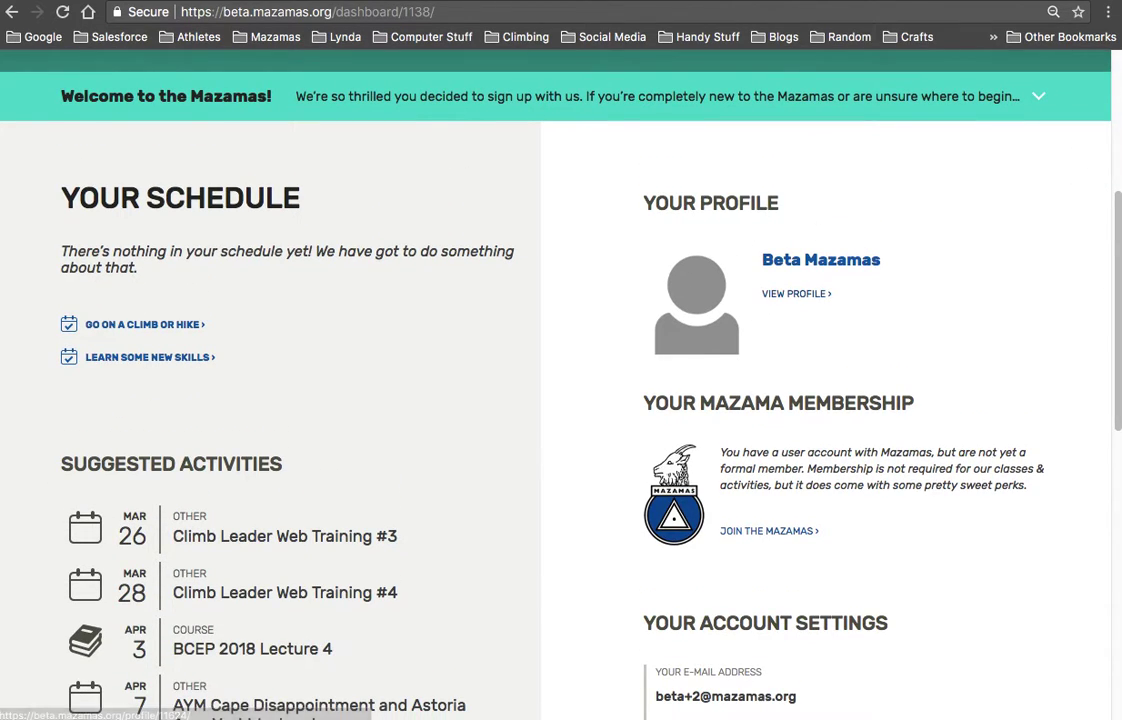
drag(1112, 264, 1110, 344)
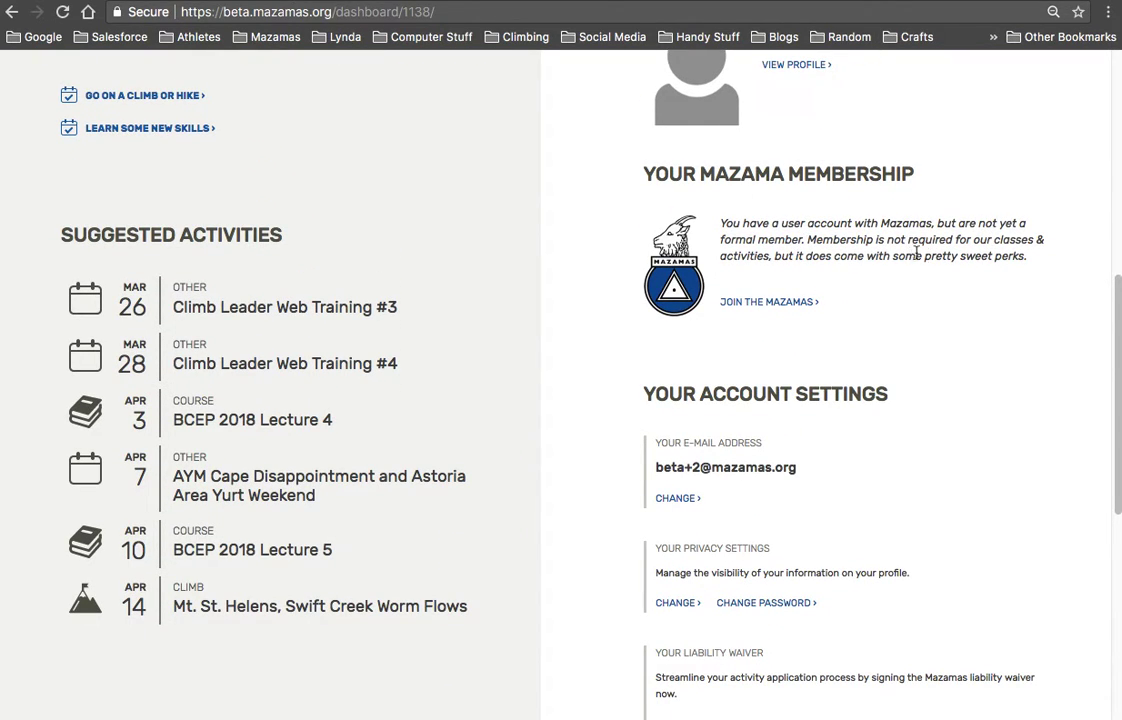
drag(1113, 316, 1097, 400)
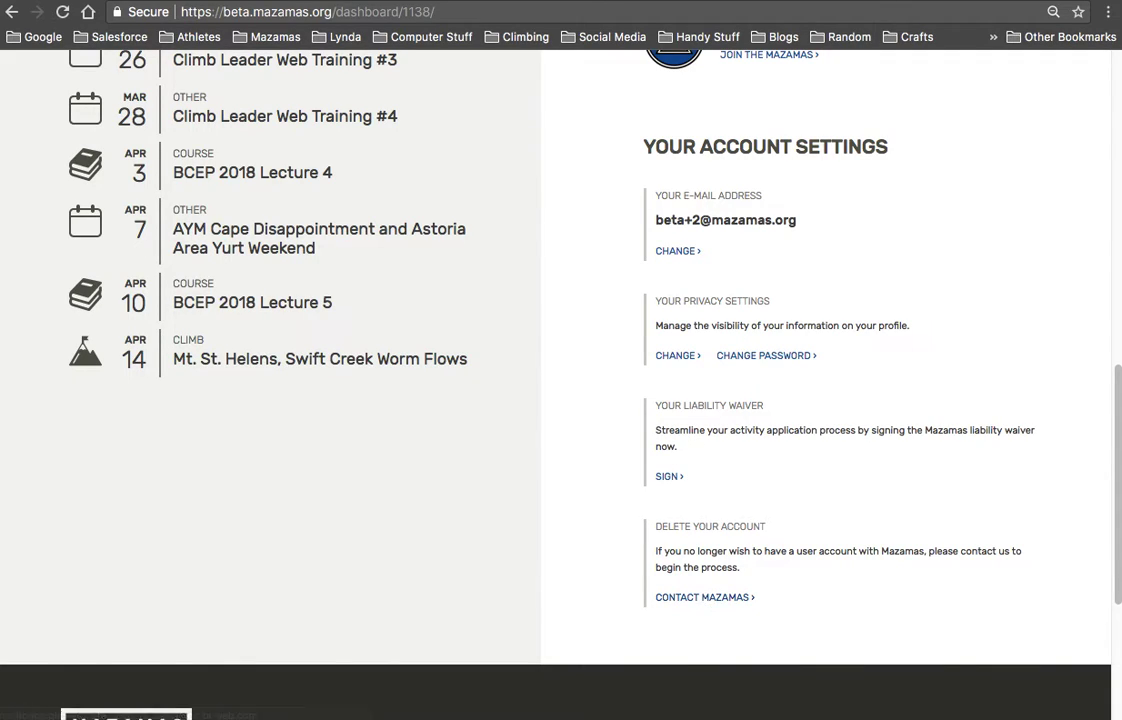
scroll(1112, 588, up, 1)
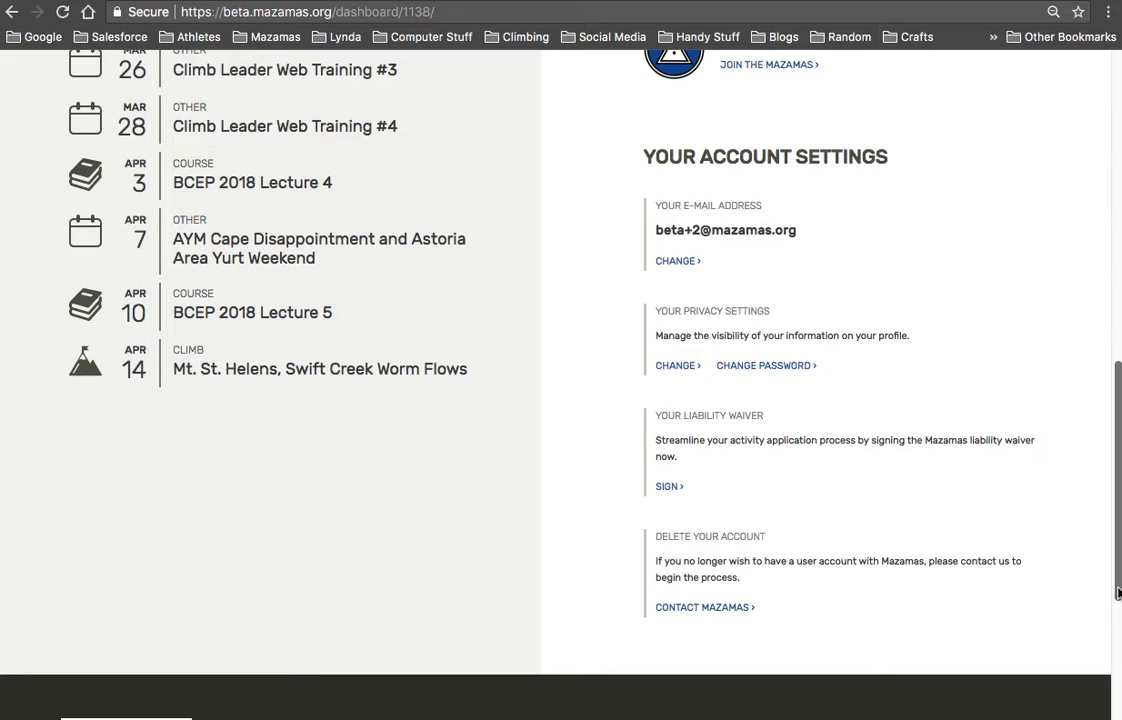
scroll(1104, 513, up, 10)
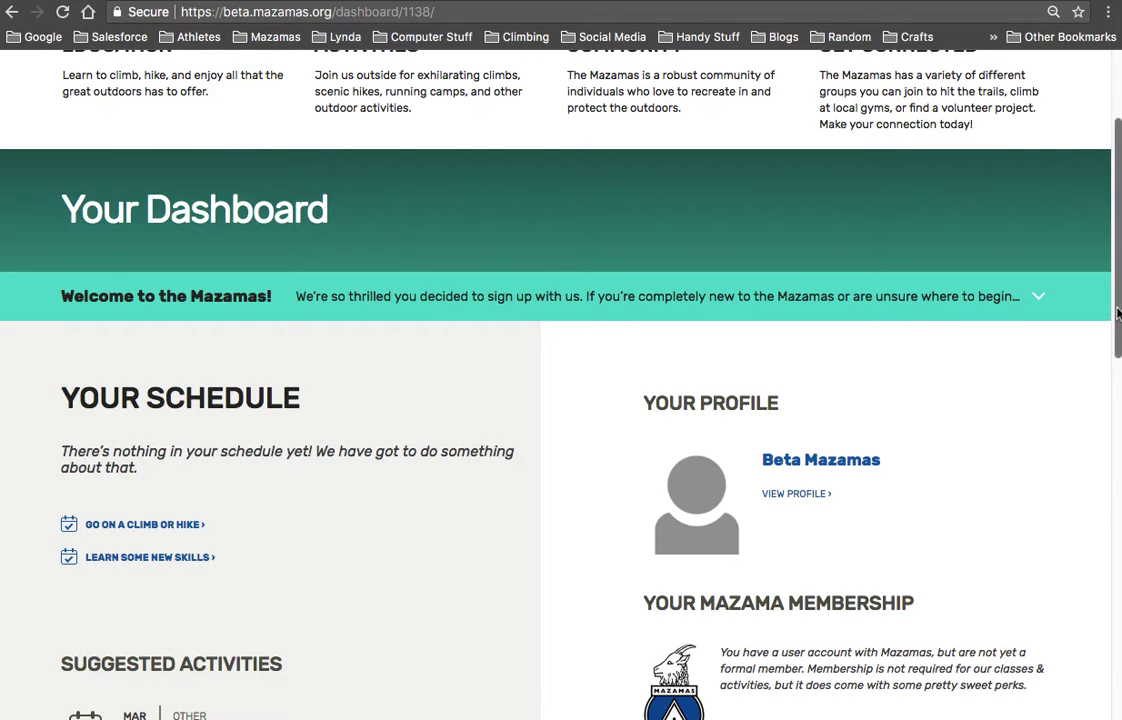
scroll(1105, 300, up, 1)
click(795, 505)
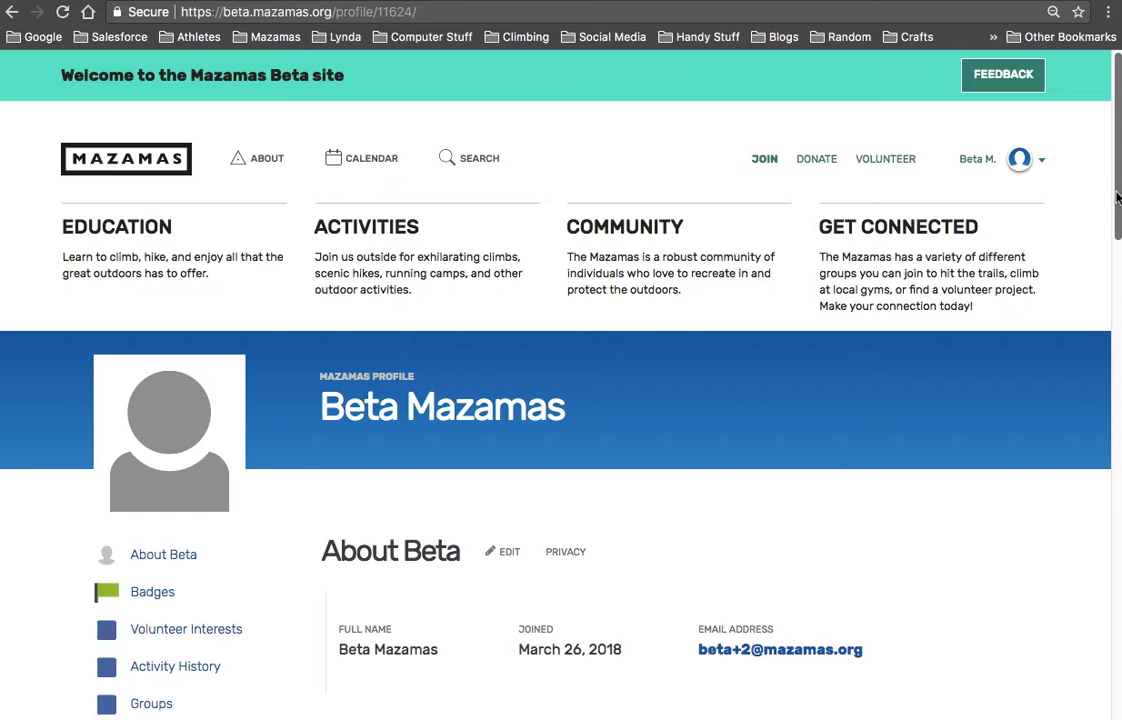
Examine the editable profile fields from avatar and bio through the address details, and close the form without saving.
drag(1117, 197, 1104, 254)
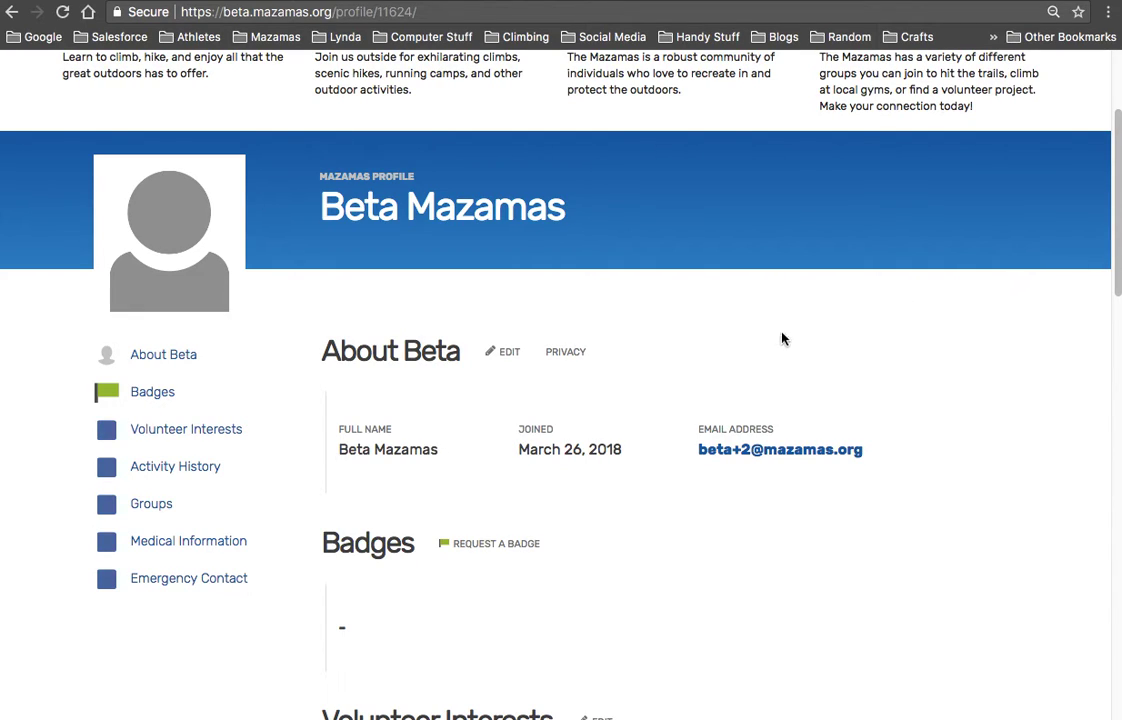
click(510, 354)
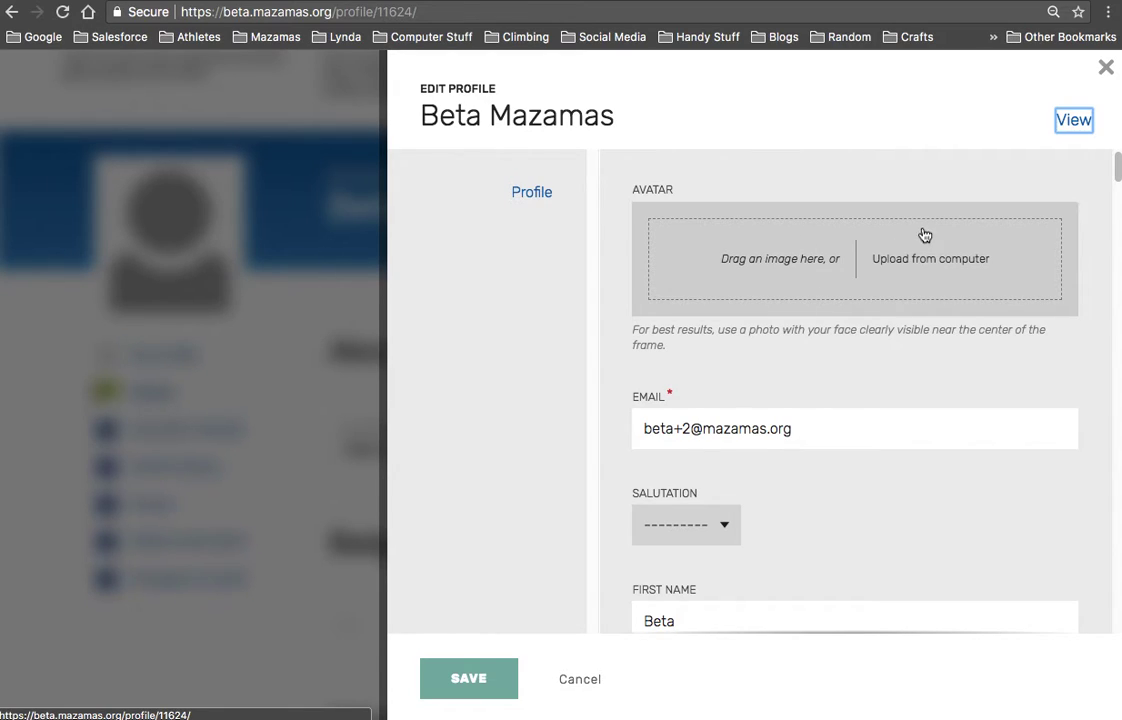
drag(1117, 165, 1102, 253)
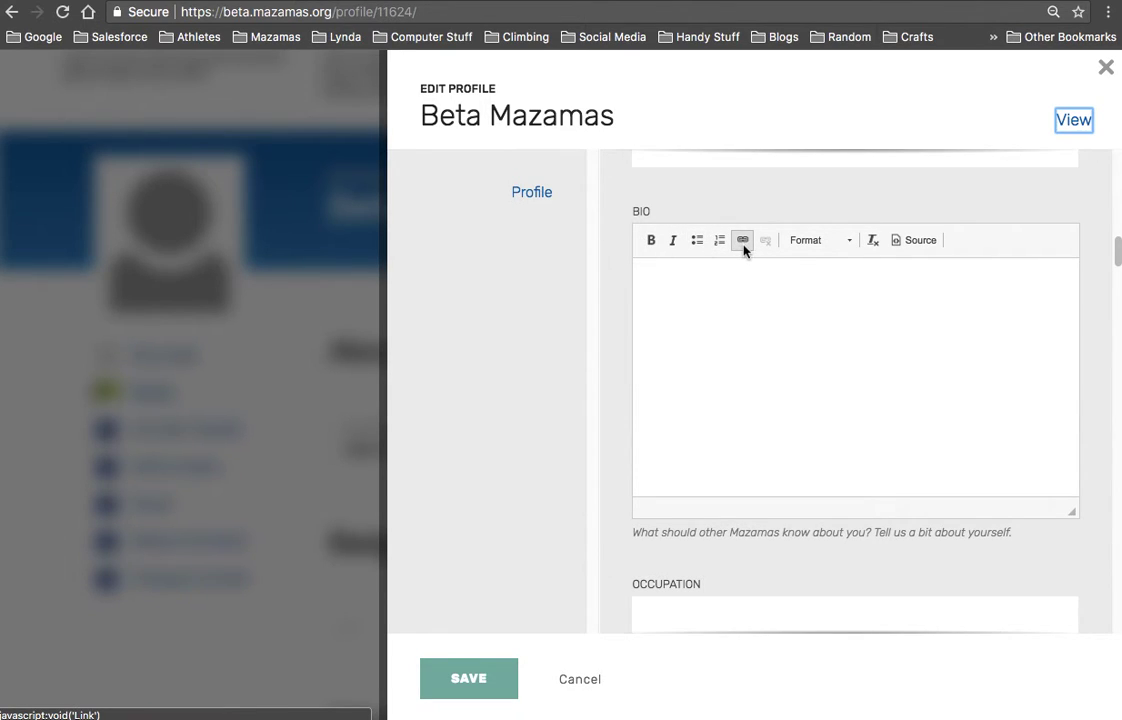
drag(1118, 262, 1100, 471)
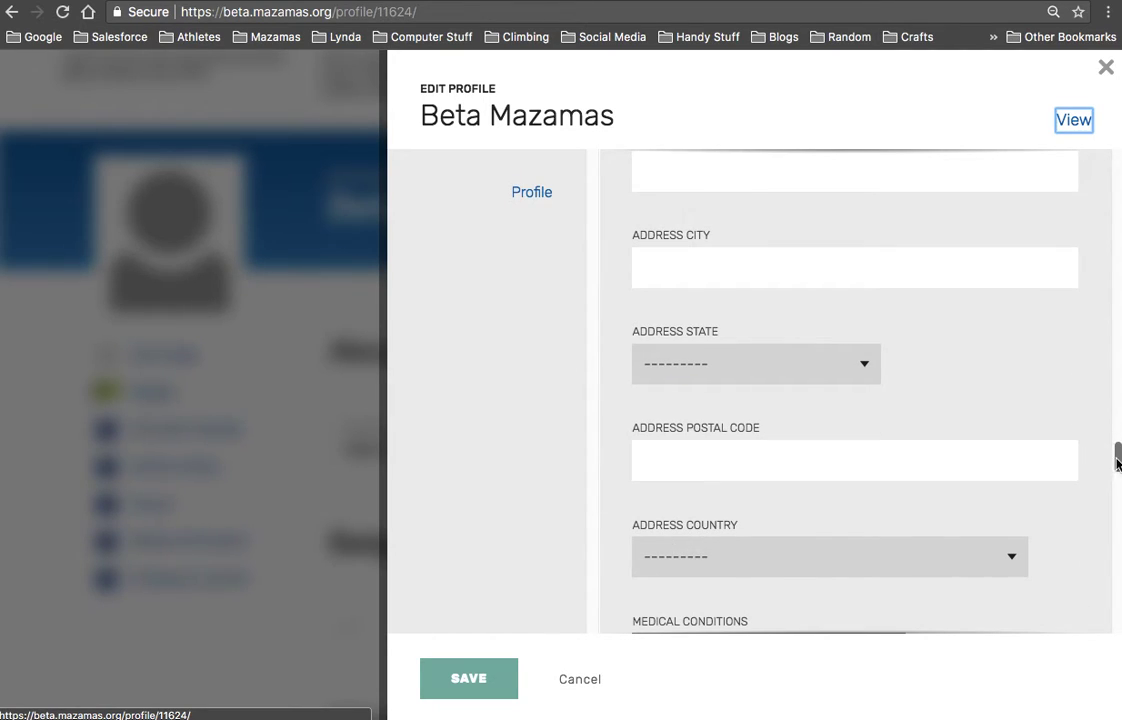
drag(1118, 462, 1116, 165)
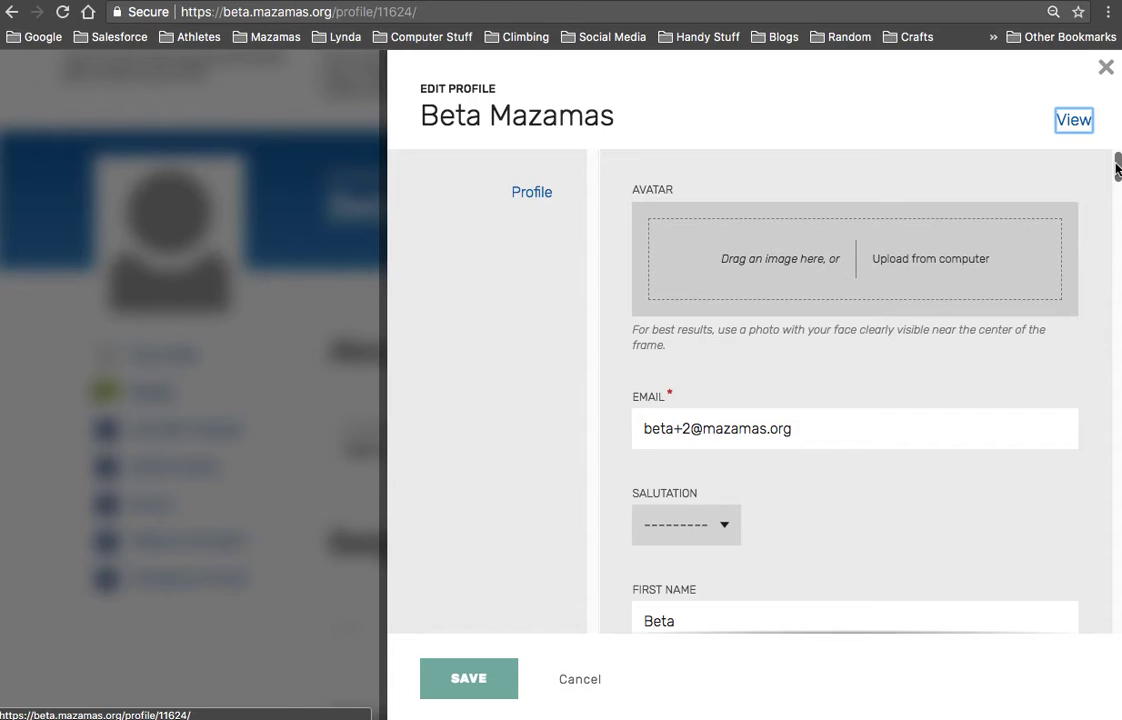
click(1106, 70)
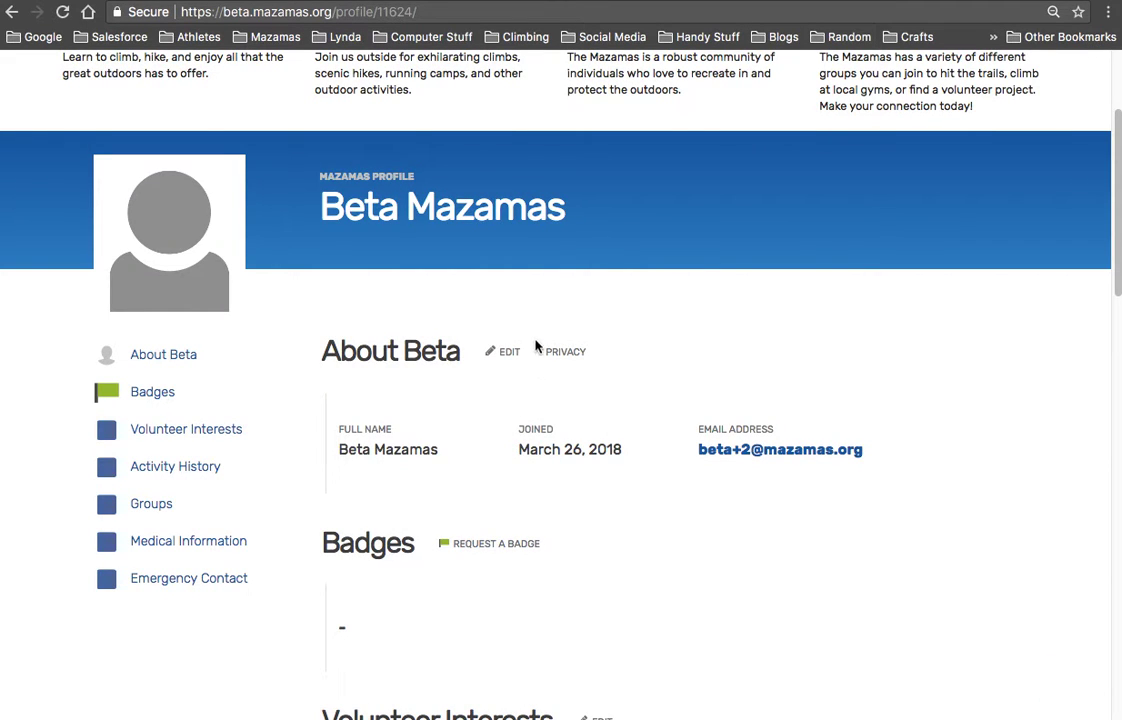
Open the profile's privacy settings and review the note on private items and the visibility of each field.
click(570, 355)
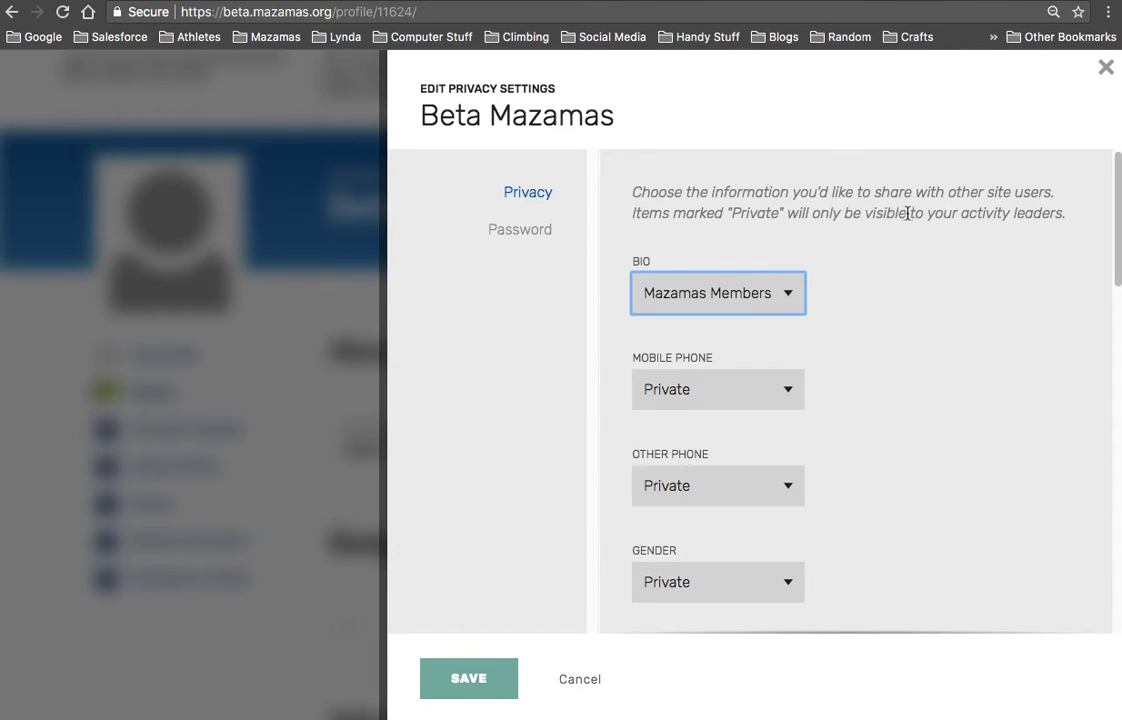
drag(908, 213, 1070, 224)
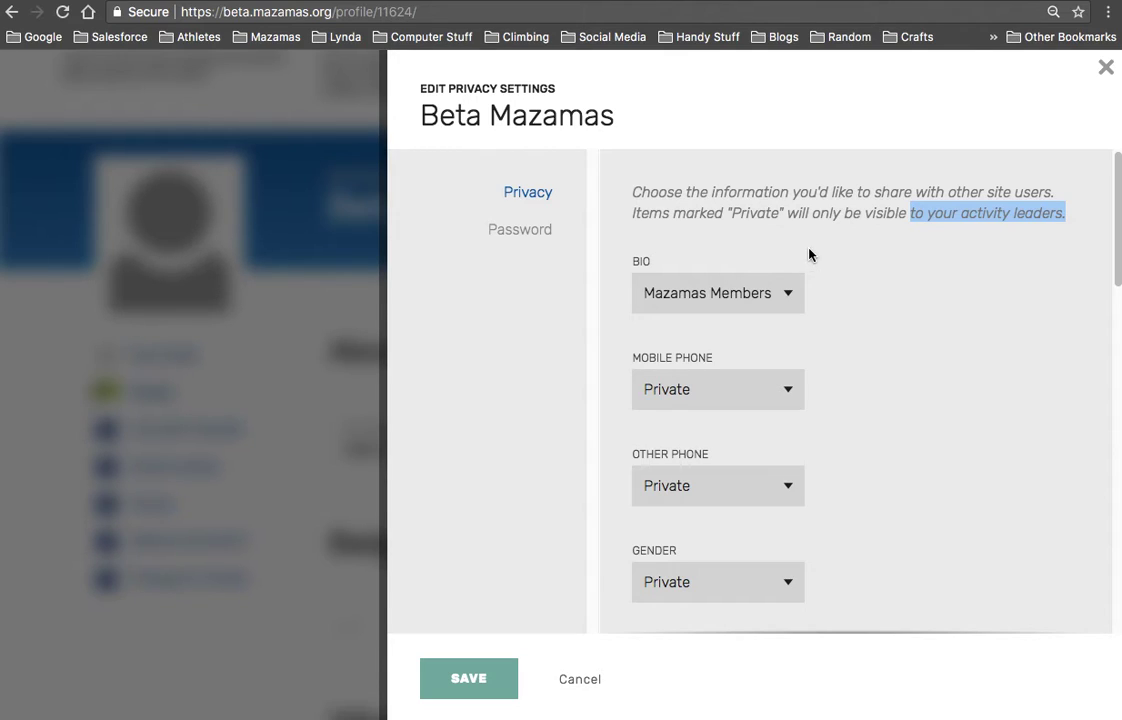
key(Tab)
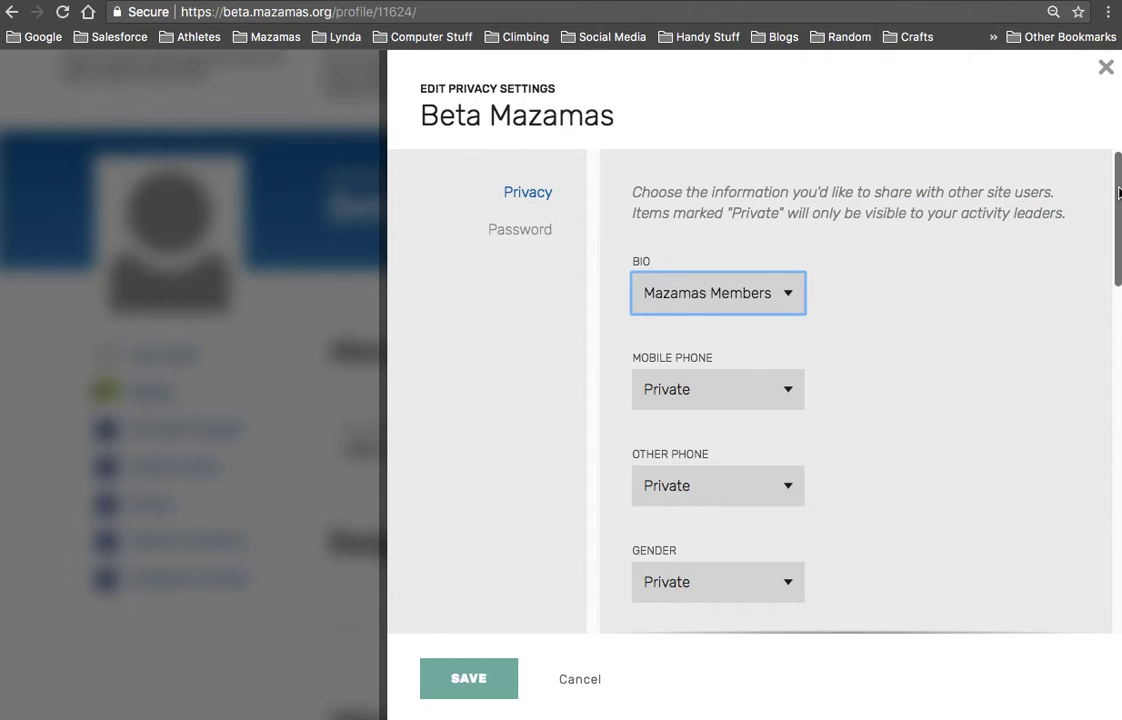
drag(1115, 195, 1115, 218)
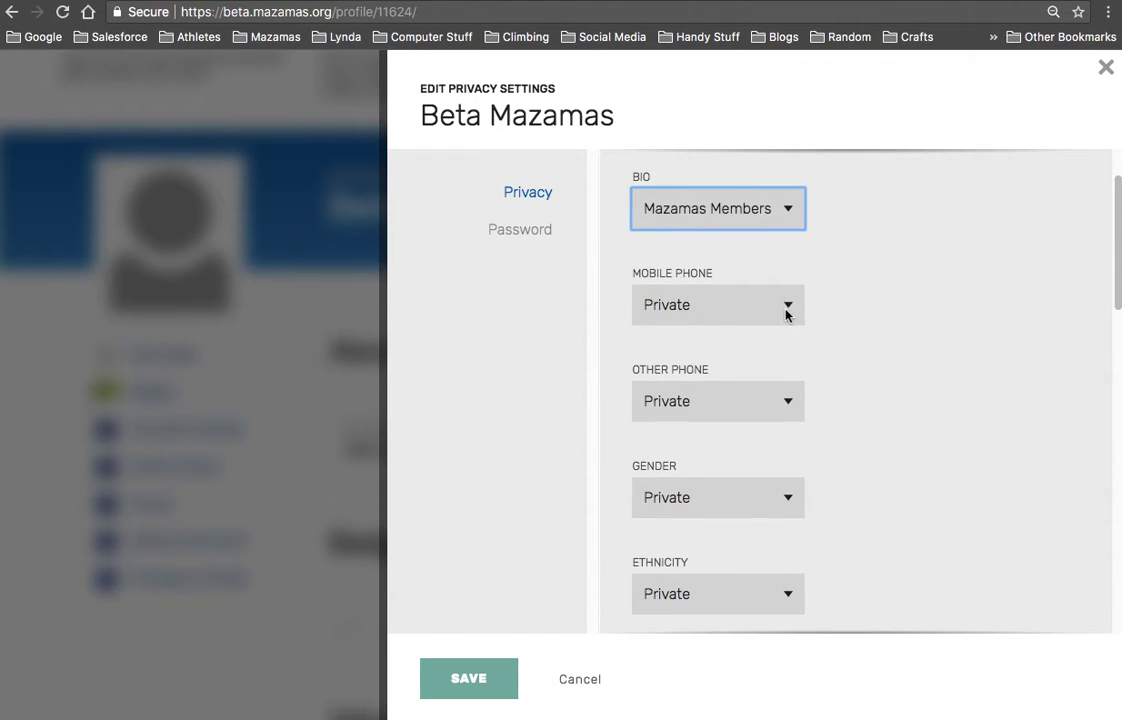
drag(1117, 272, 1114, 226)
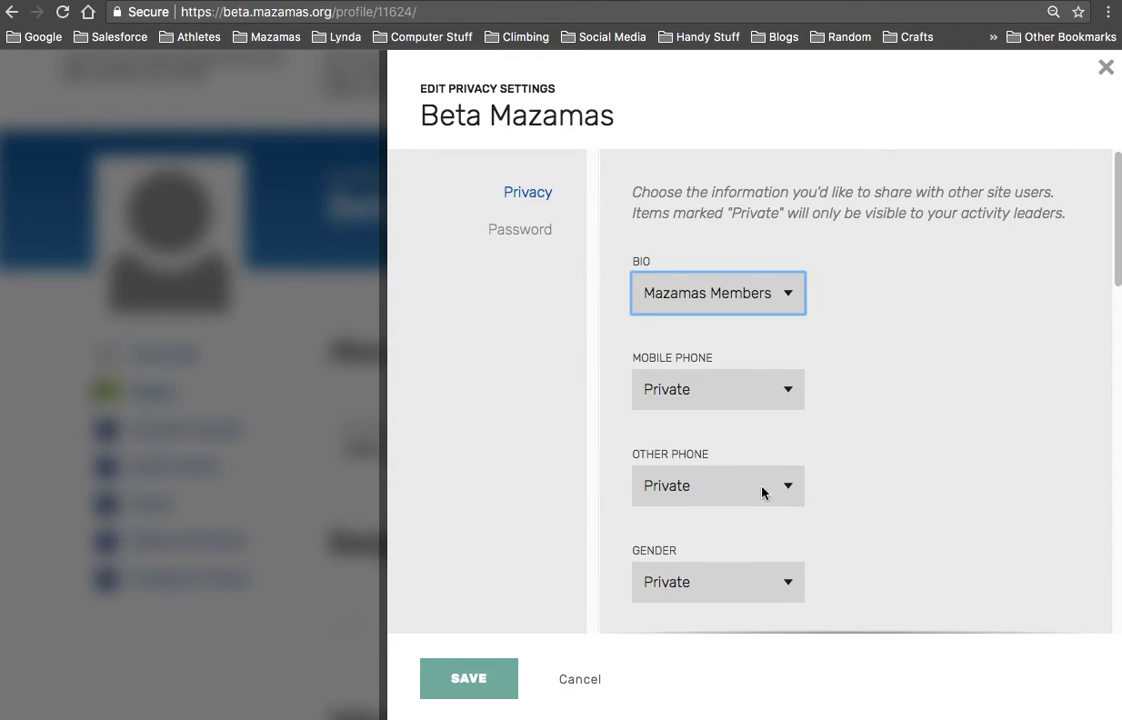
Check the visibility options for the mobile phone and close the privacy settings without saving.
click(788, 390)
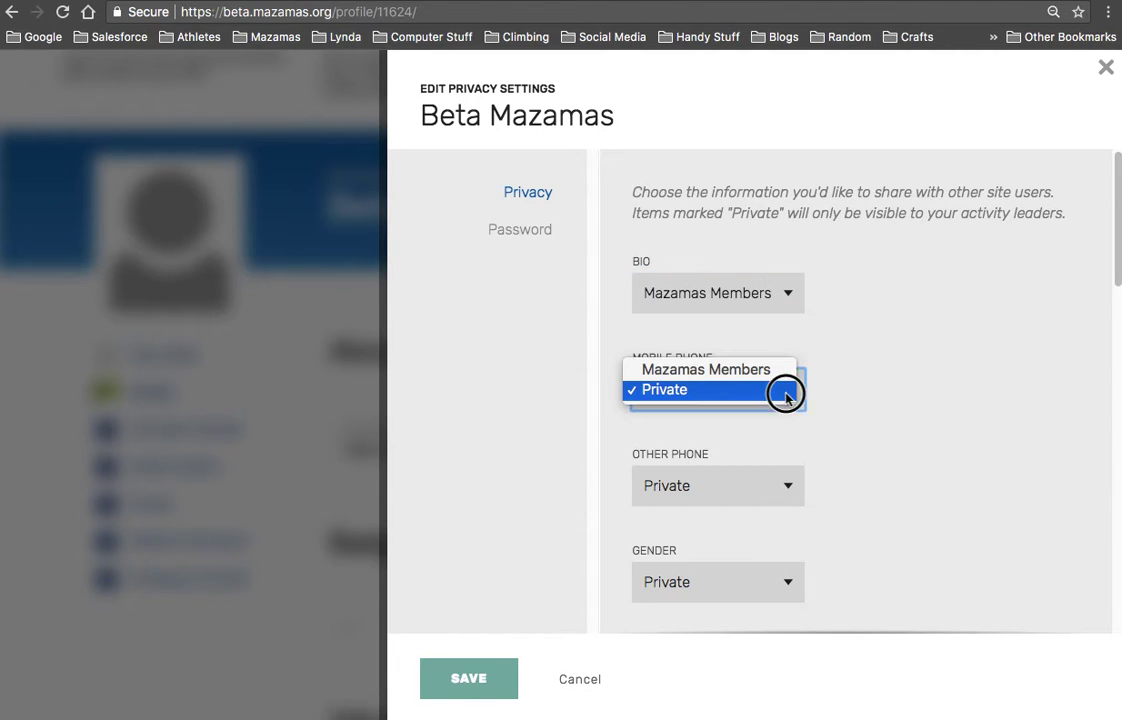
click(726, 369)
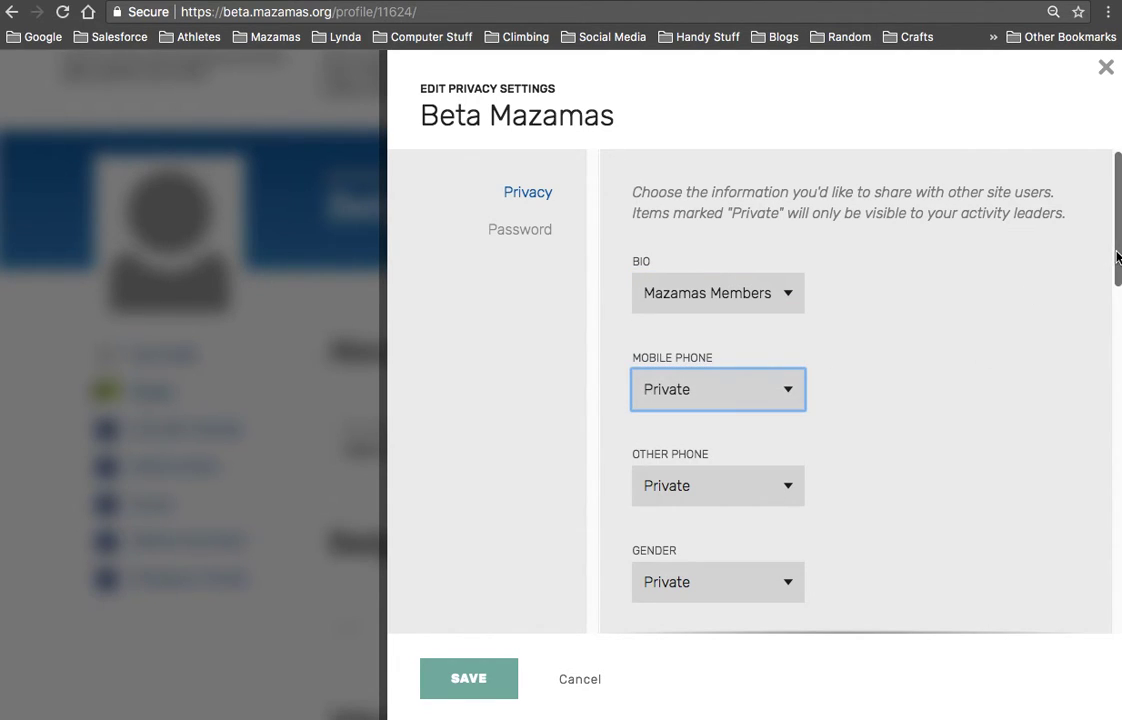
mouse_move(1112, 251)
mouse_down()
mouse_move(1112, 280)
mouse_move(1116, 244)
mouse_up()
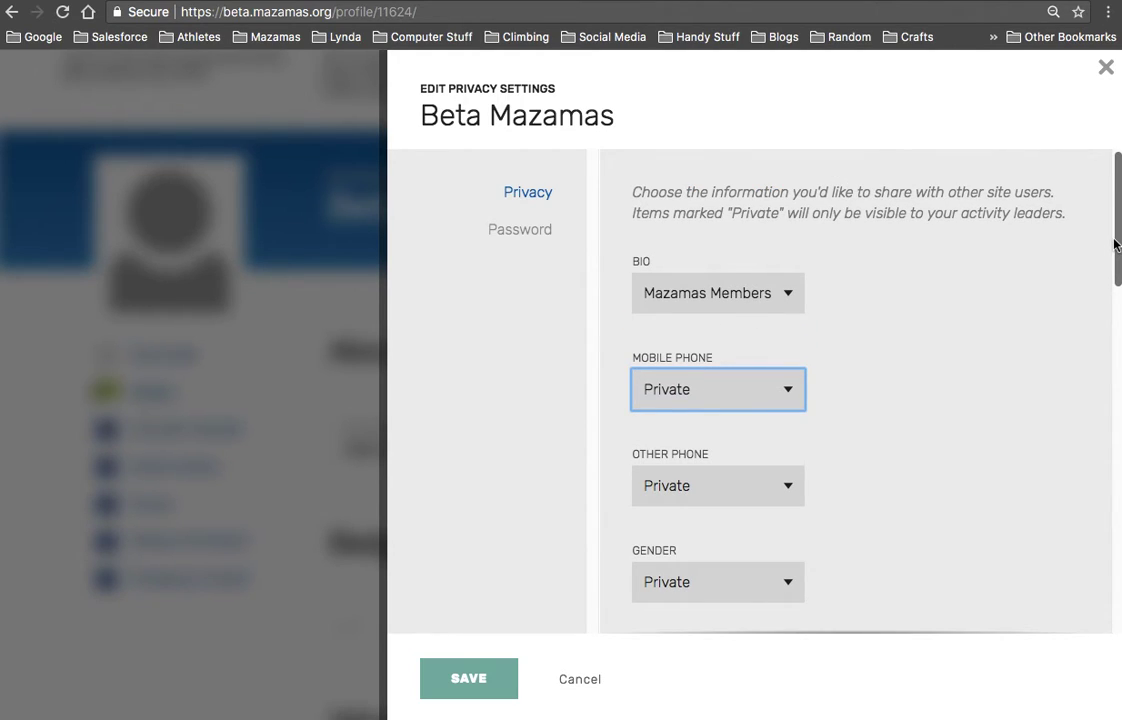
click(1106, 70)
Examine the profile's volunteer interests, activity history, groups, medical information and emergency contact sections.
scroll(1108, 205, down, 2)
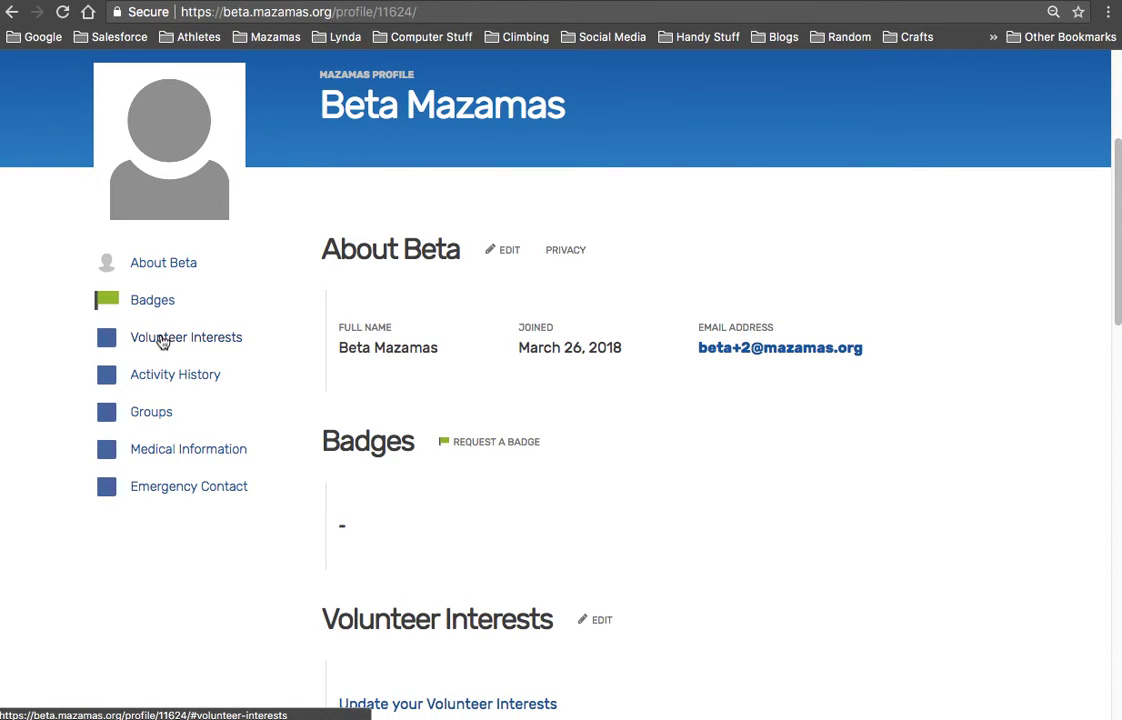
drag(1109, 183, 1104, 343)
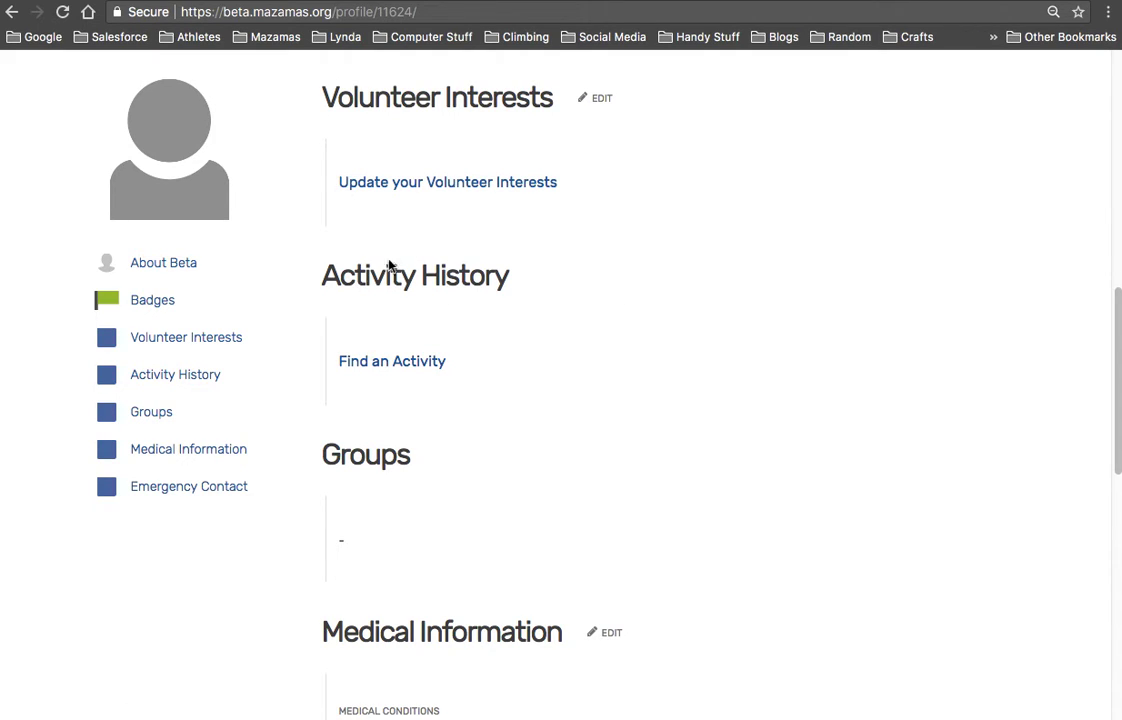
drag(323, 276, 510, 288)
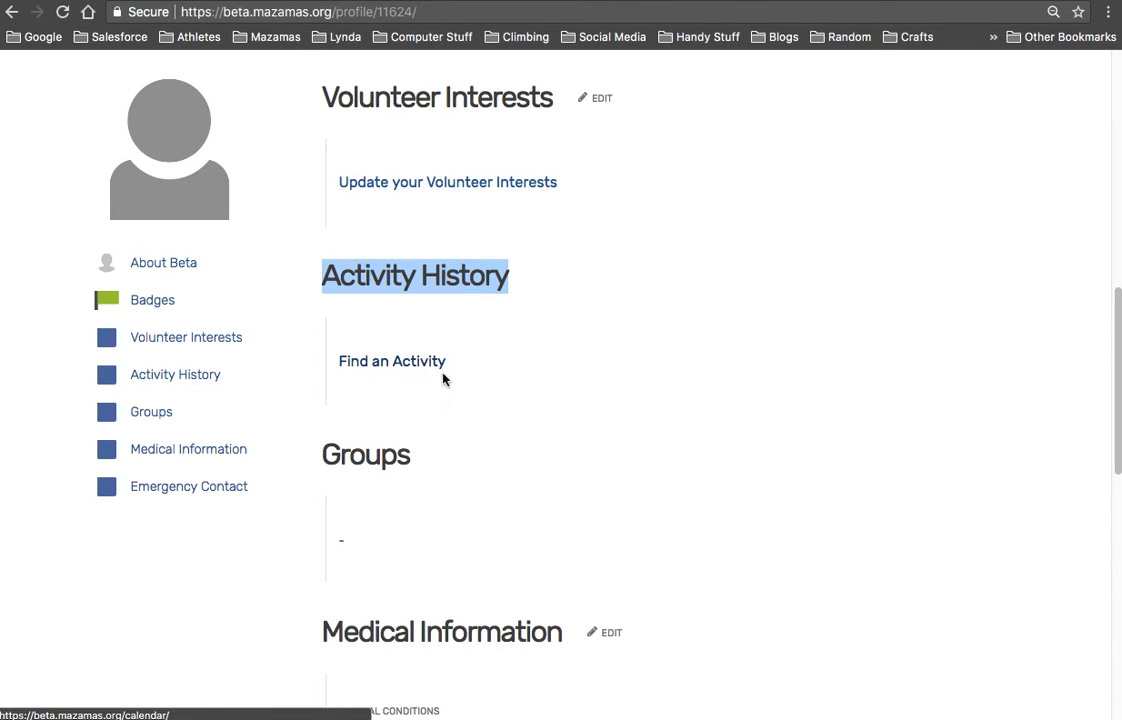
click(411, 272)
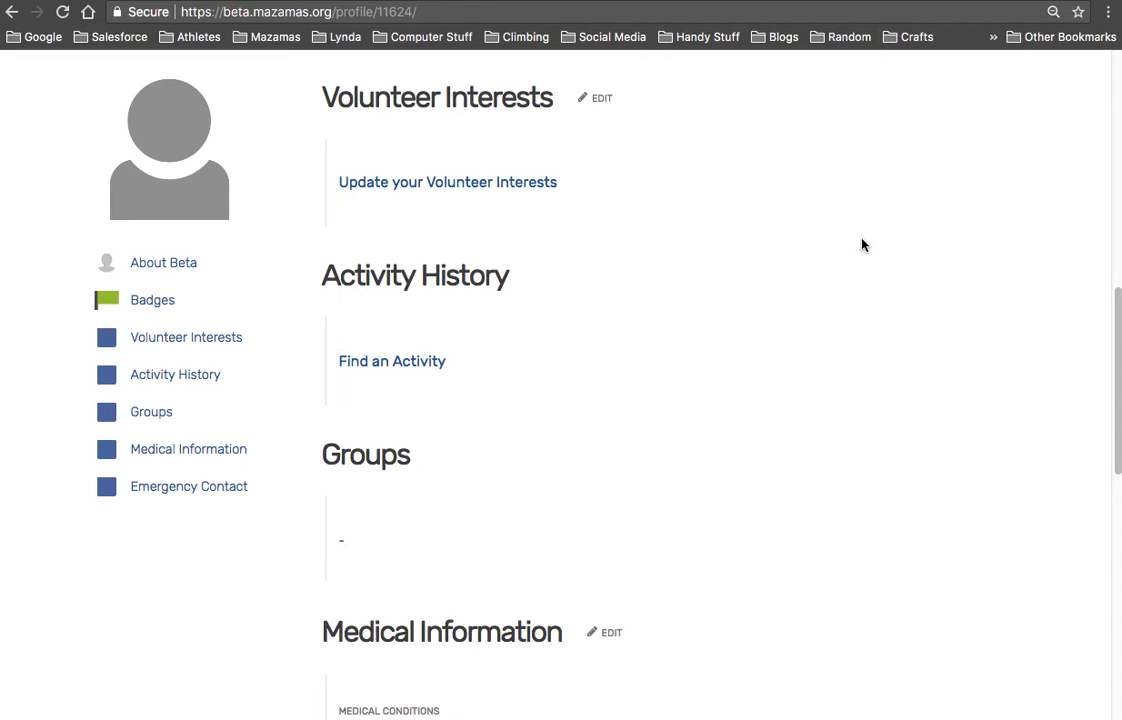
drag(1116, 326, 1097, 385)
drag(337, 213, 449, 241)
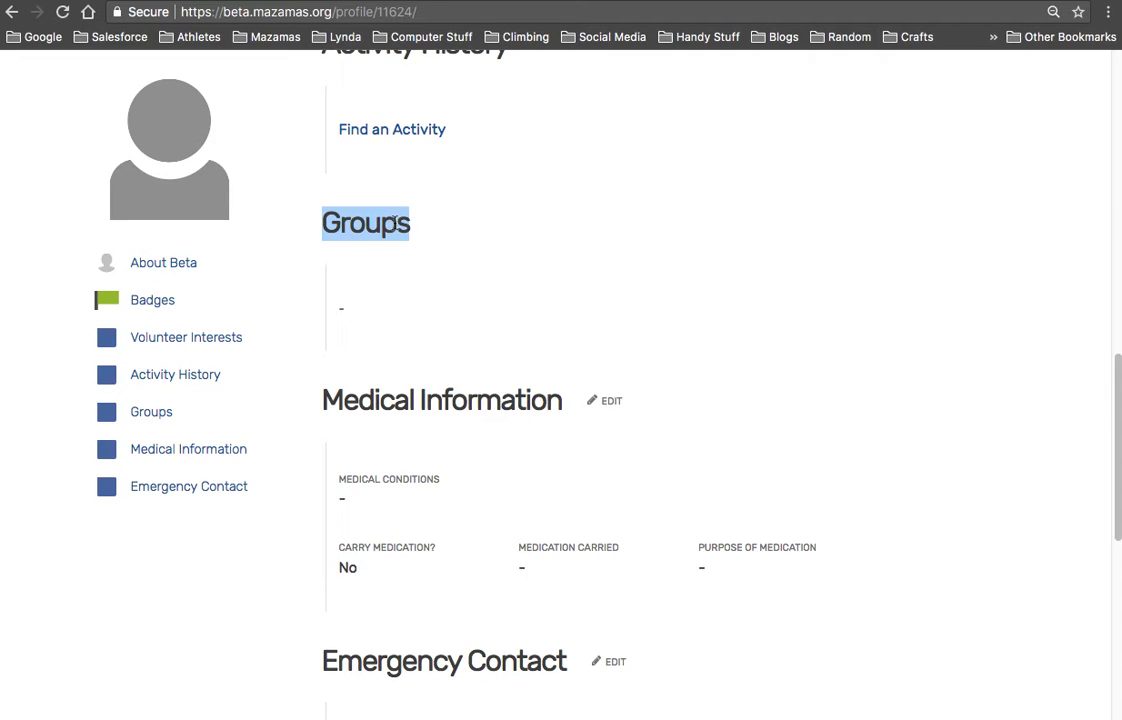
drag(333, 222, 409, 227)
drag(1112, 370, 1104, 470)
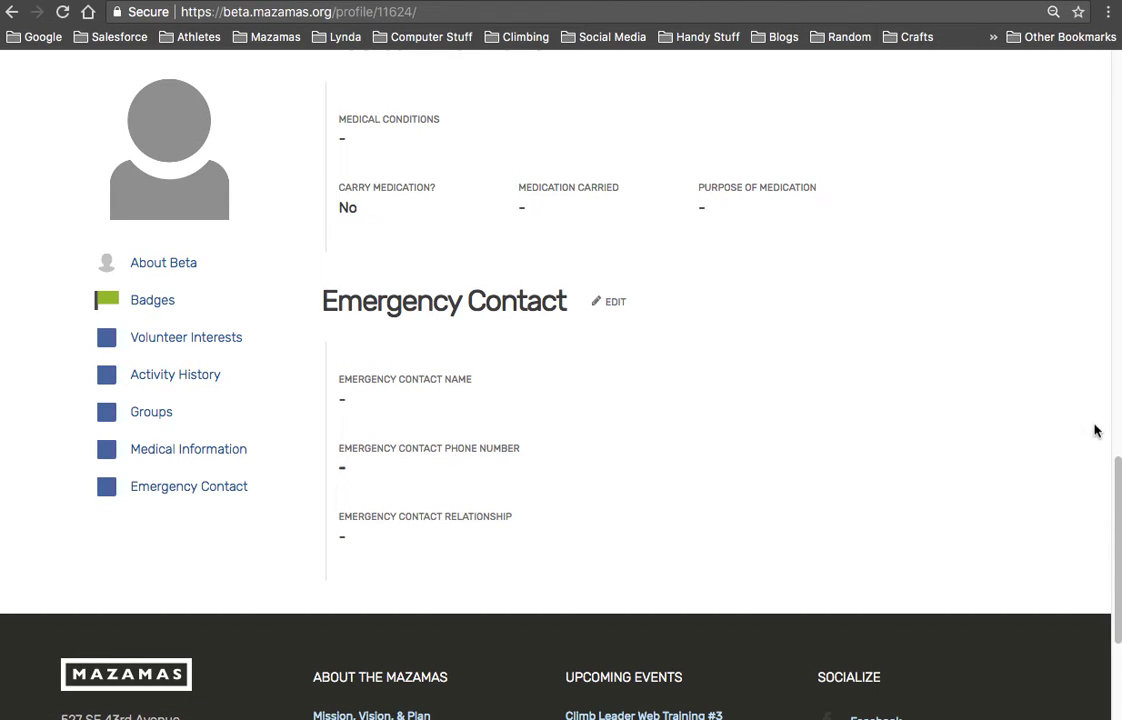
drag(1118, 478, 1118, 172)
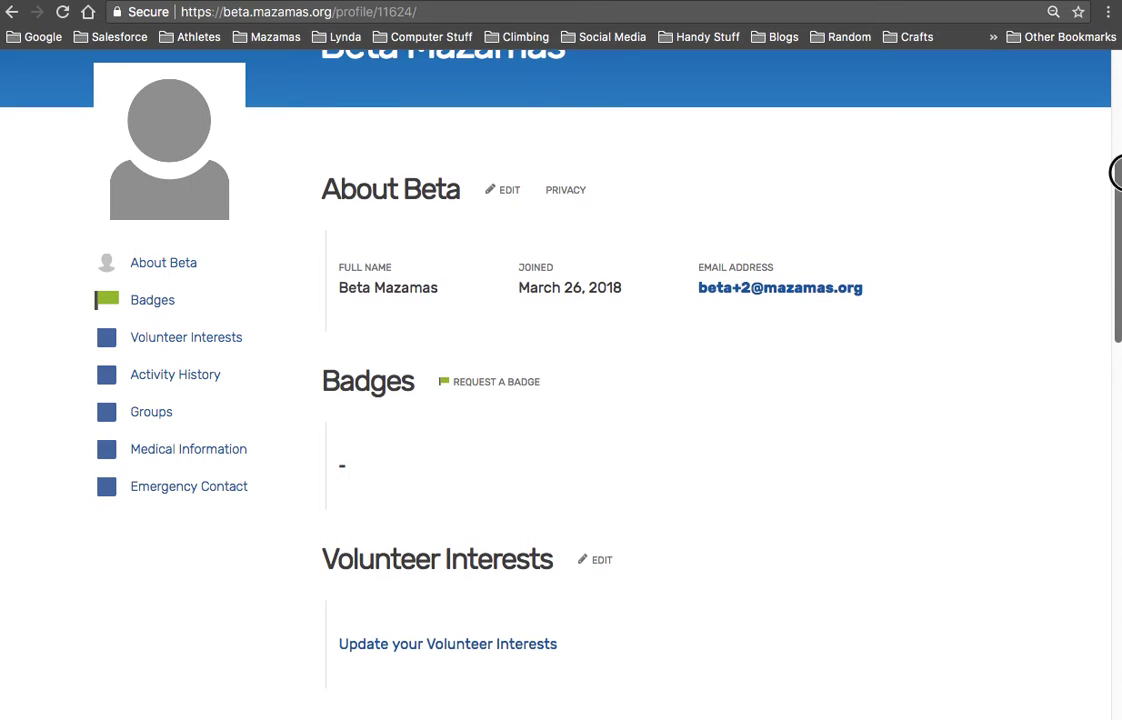
Look through the Mazama Education Badge choices in the badge request form and cancel the request.
click(470, 385)
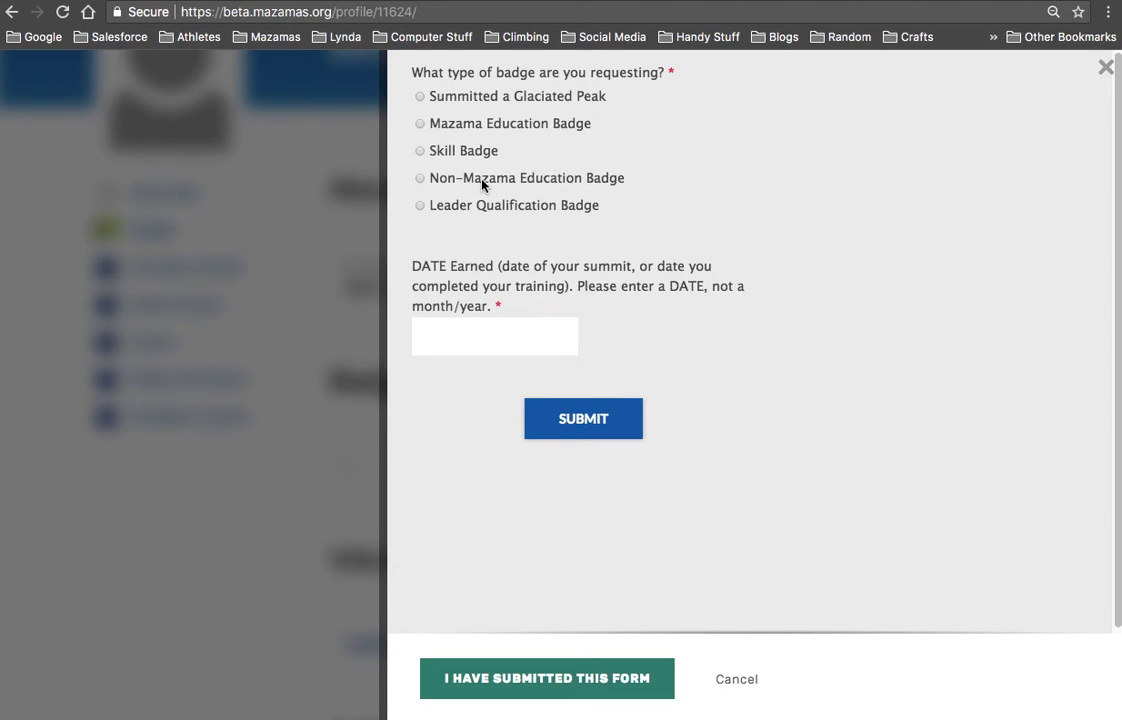
click(419, 124)
click(636, 314)
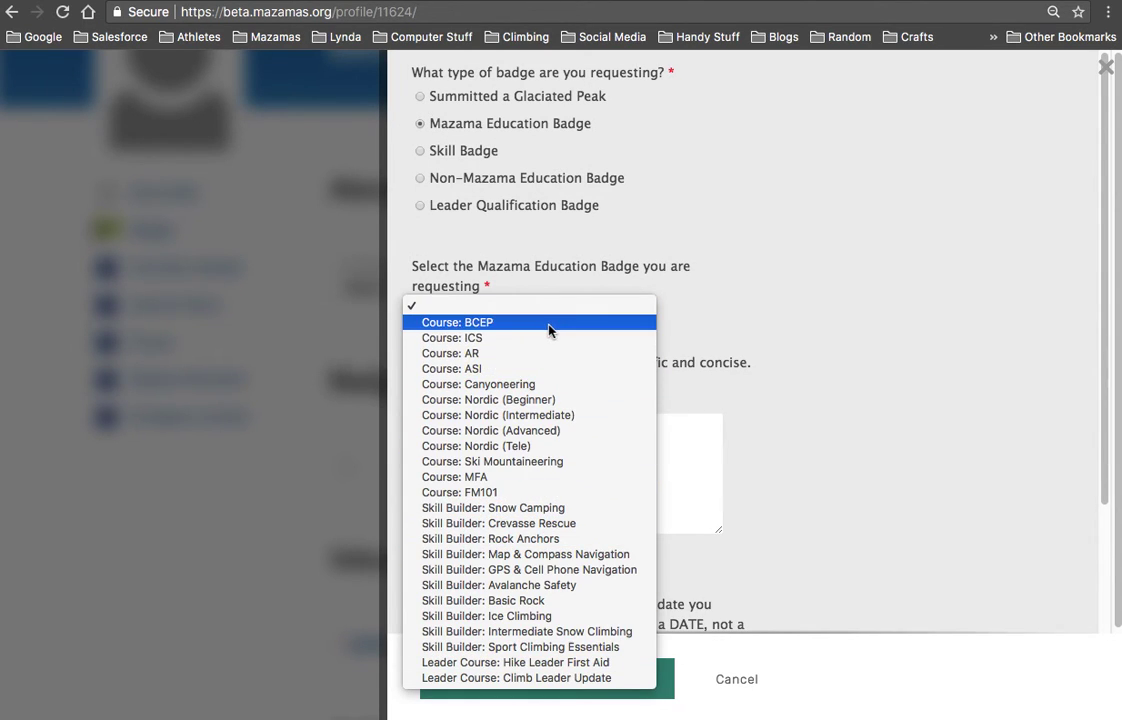
click(804, 326)
click(736, 680)
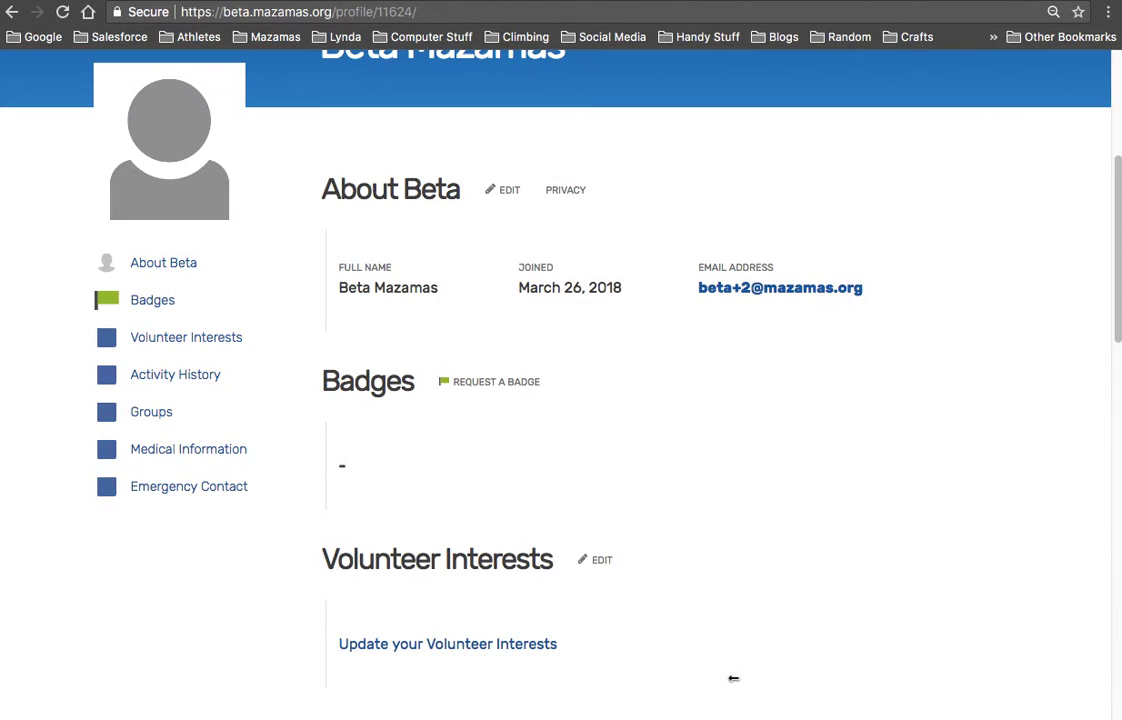
scroll(1108, 256, up, 5)
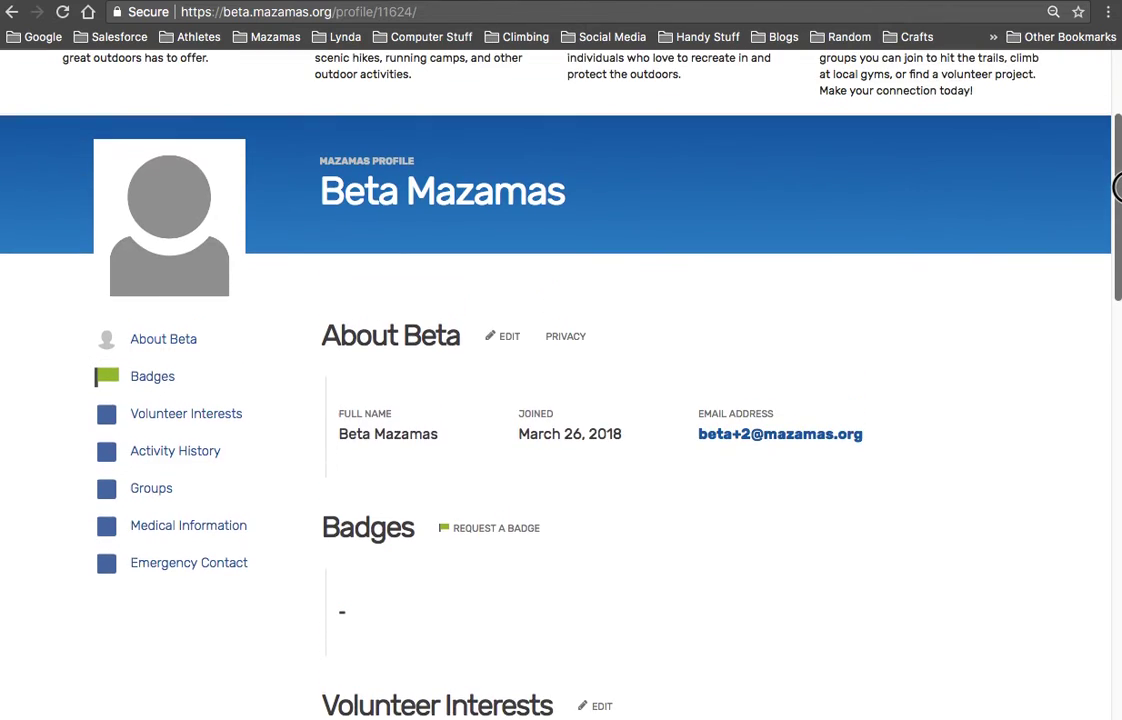
Switch to the Firefox window with the beta.mazamas.org home page and open the signed-in member's profile.
scroll(560, 400, down, 1)
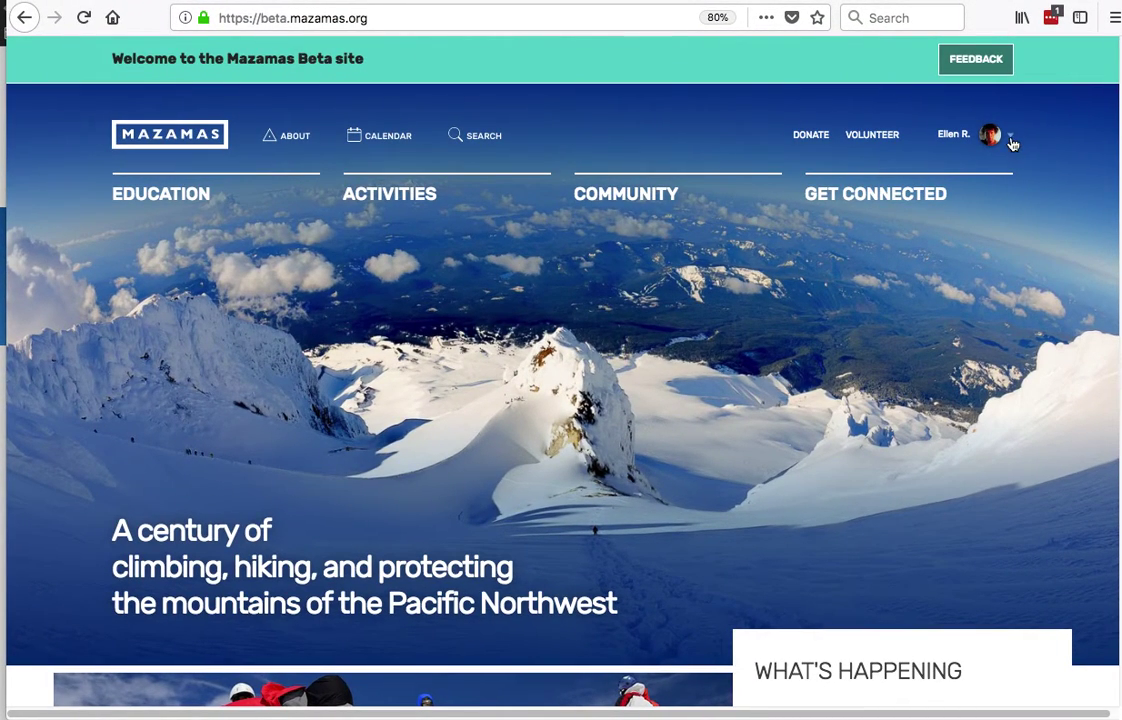
click(1010, 140)
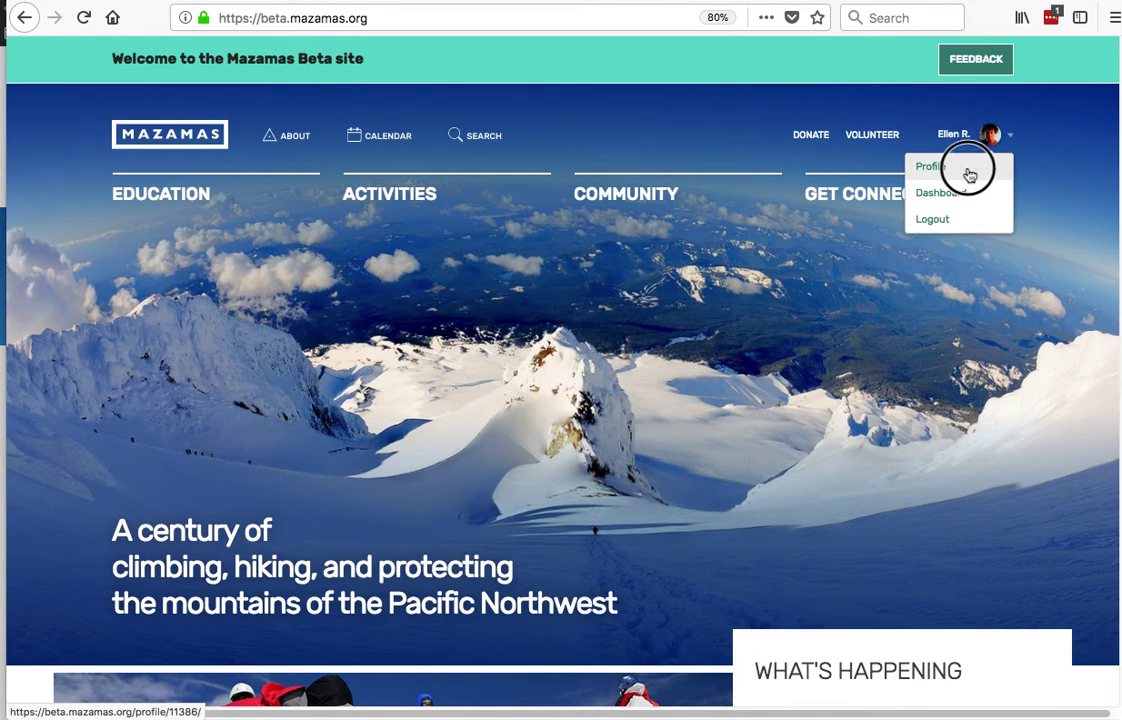
click(968, 170)
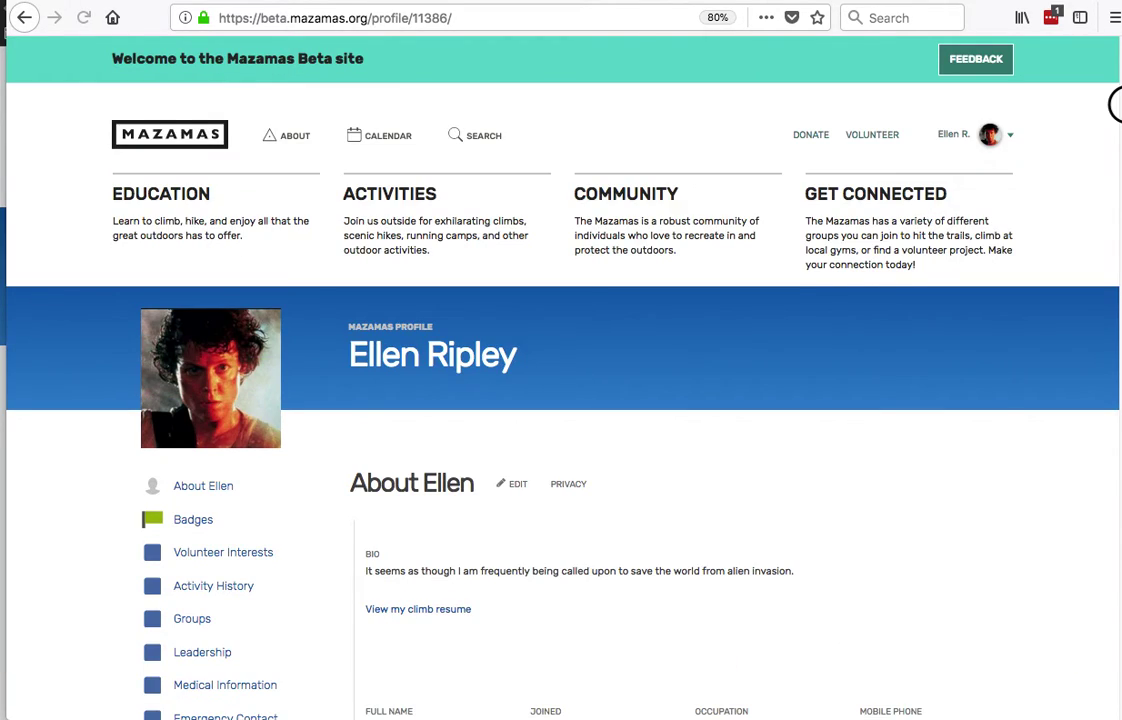
Review the profile's About section, including the bio, climbing experience outside of Mazamas and physical activities.
scroll(1115, 104, down, 5)
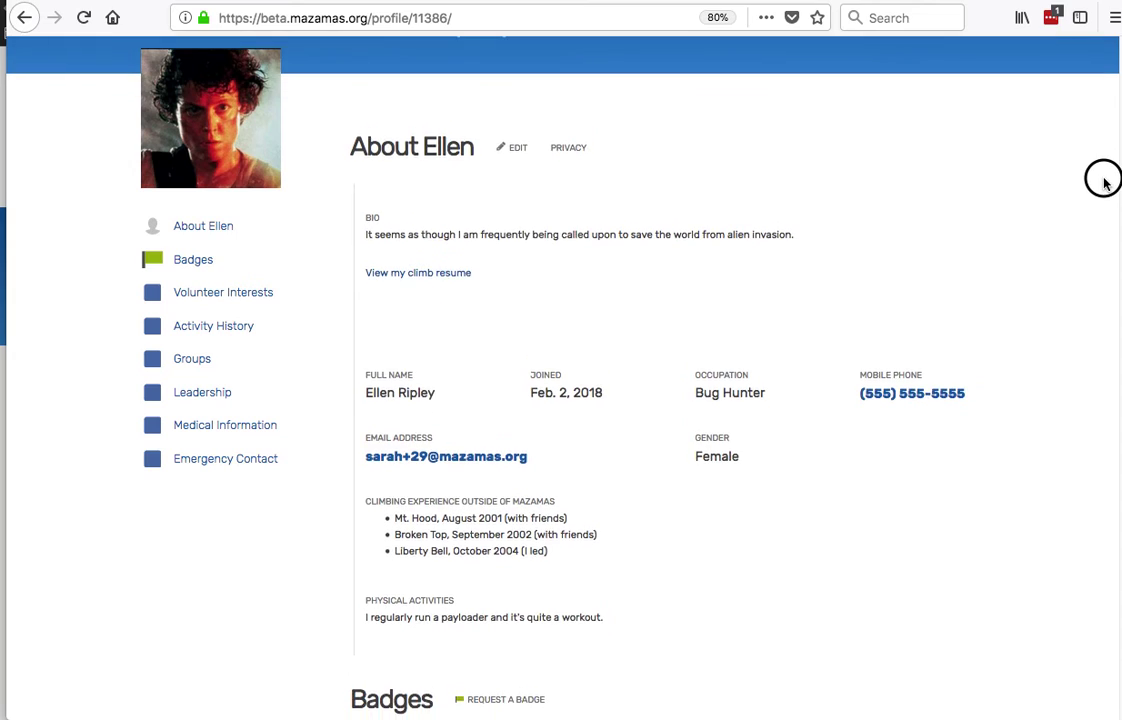
scroll(1104, 182, down, 1)
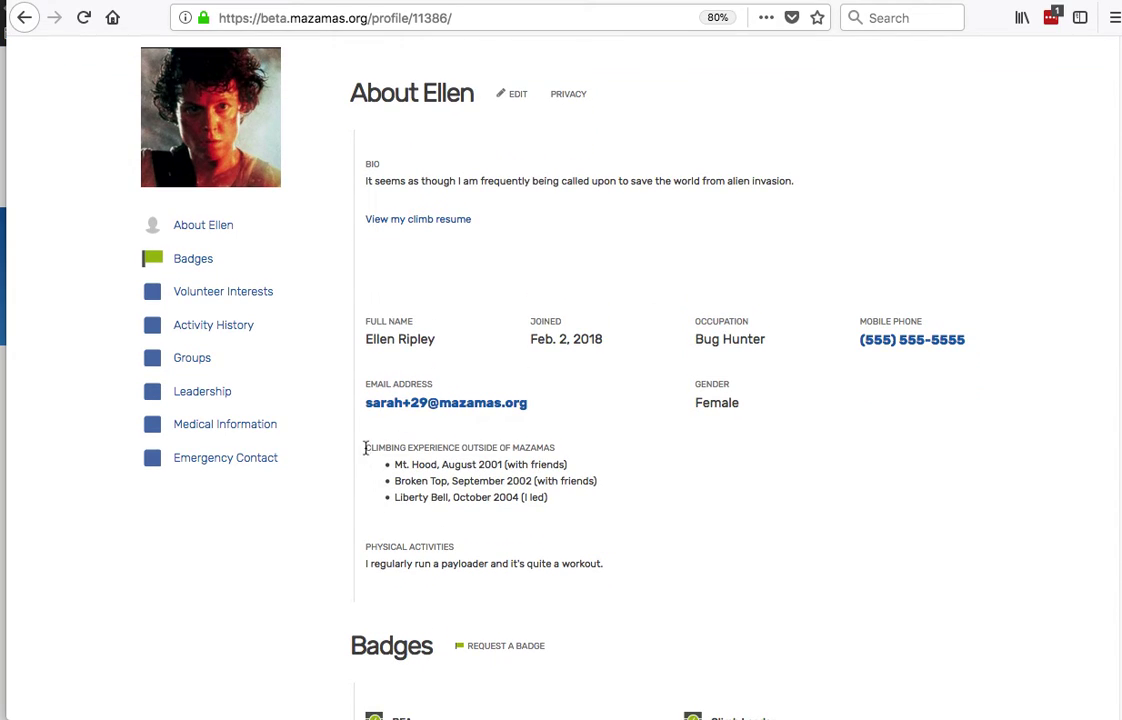
drag(365, 448, 604, 566)
click(456, 180)
scroll(1110, 238, down, 4)
scroll(1110, 238, up, 4)
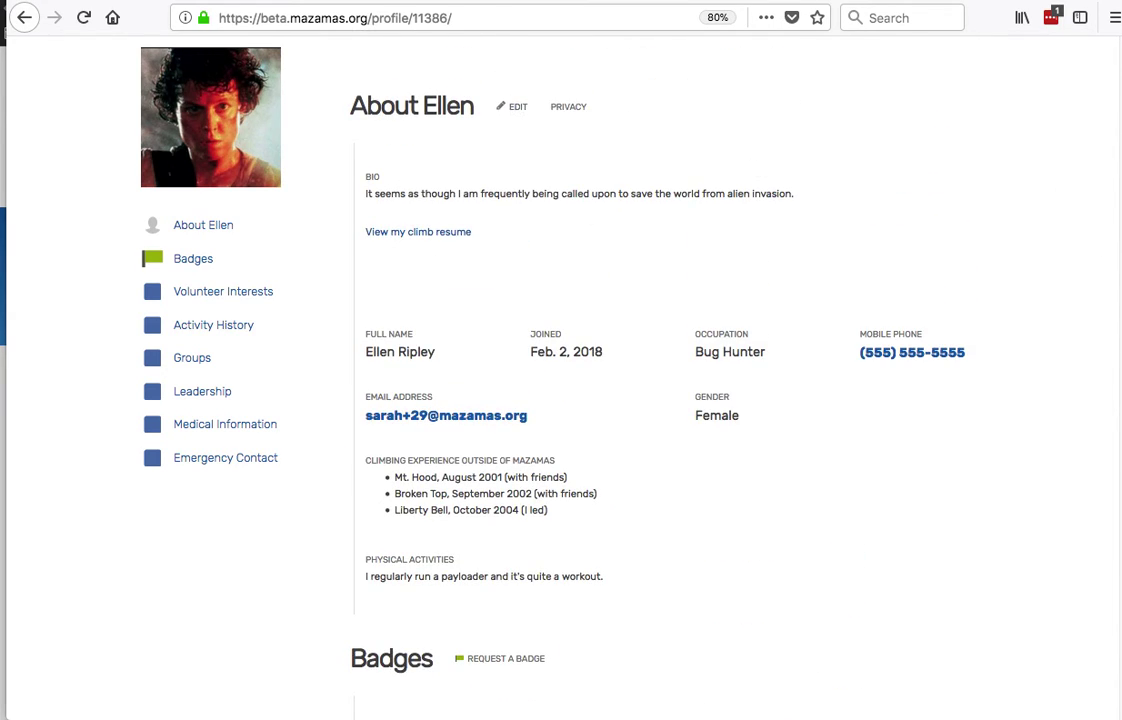
View the details of the Climb Leader: First Aid badge, check its expiration date and close the badge details.
scroll(1118, 205, down, 8)
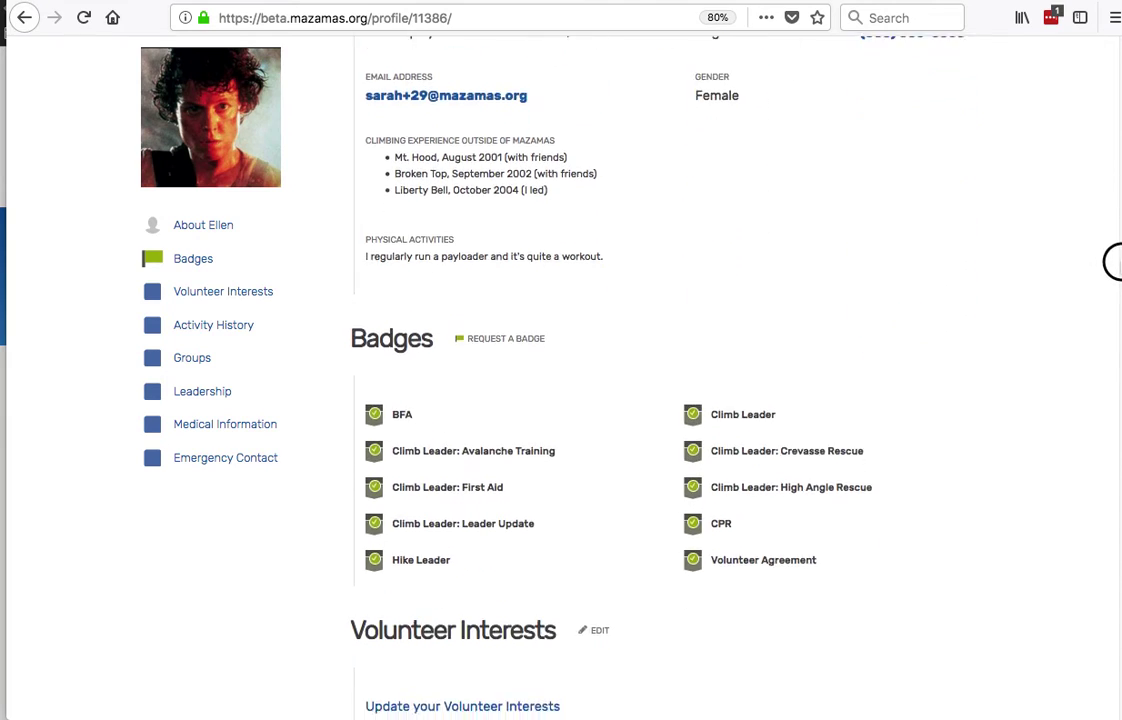
drag(1112, 285, 1114, 288)
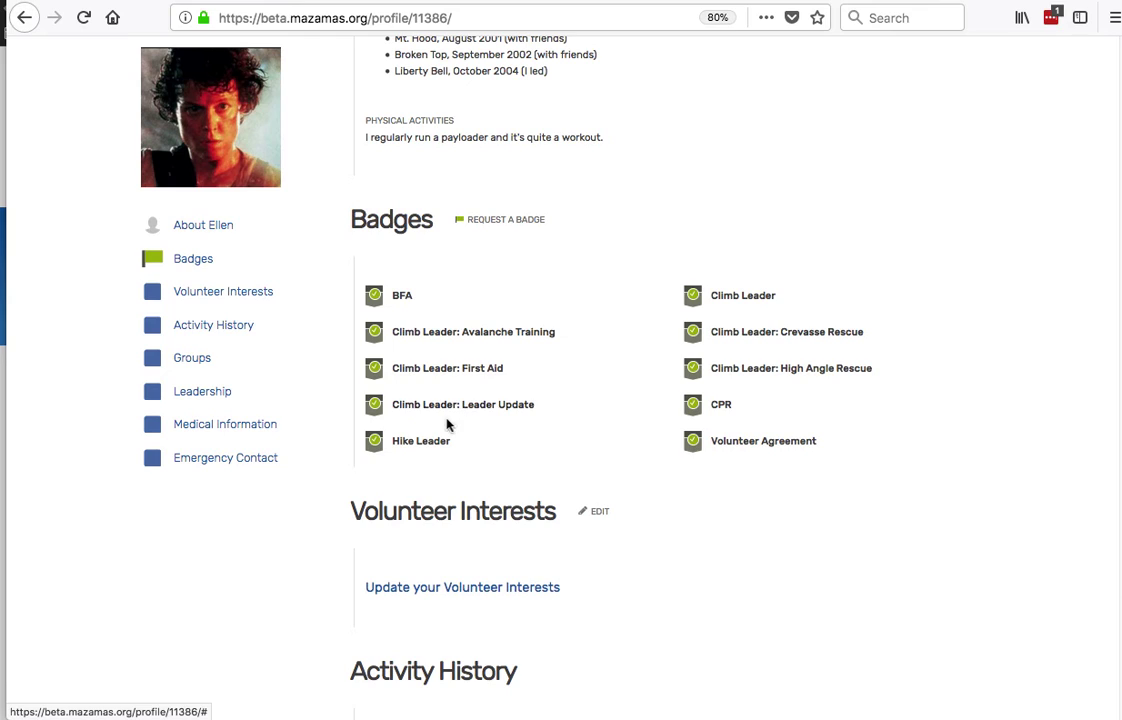
click(458, 369)
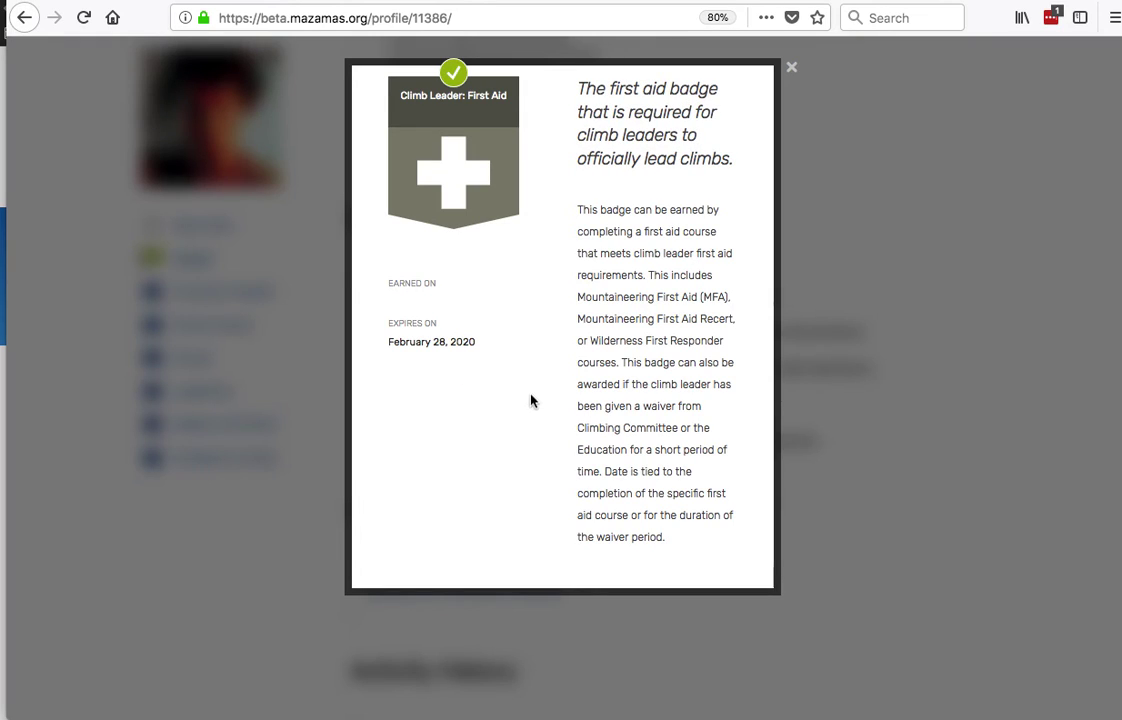
drag(389, 344, 478, 349)
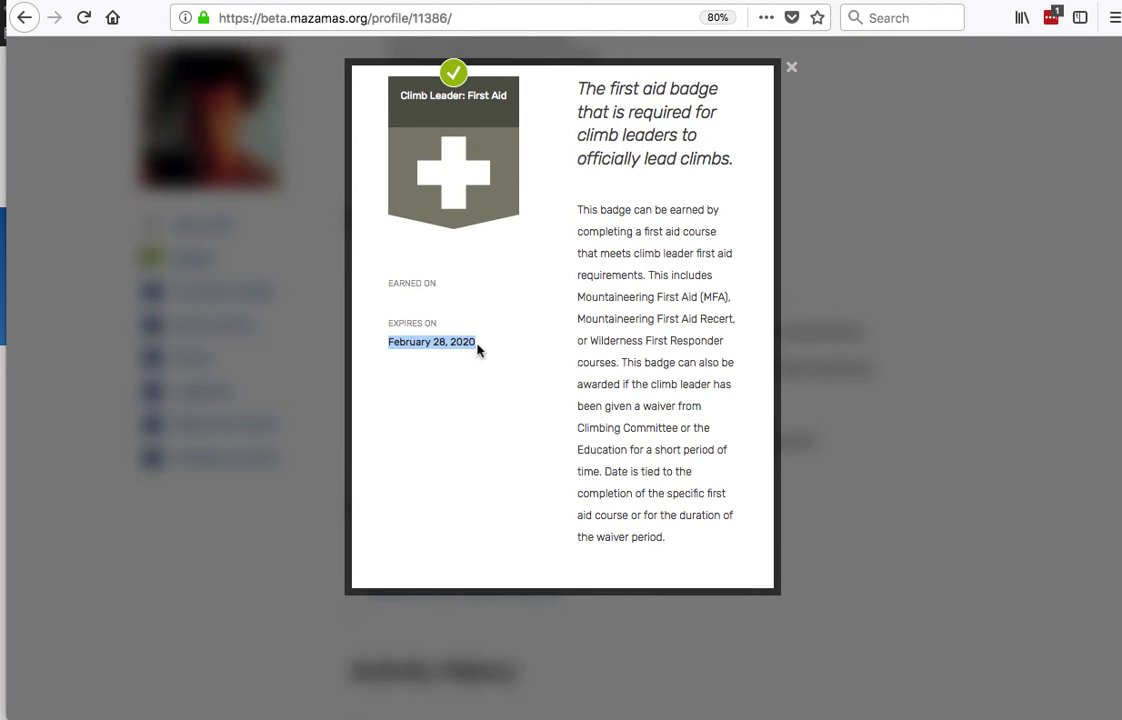
click(791, 68)
Examine the profile's activity history, leadership, medical information and emergency contact sections.
scroll(1113, 263, down, 10)
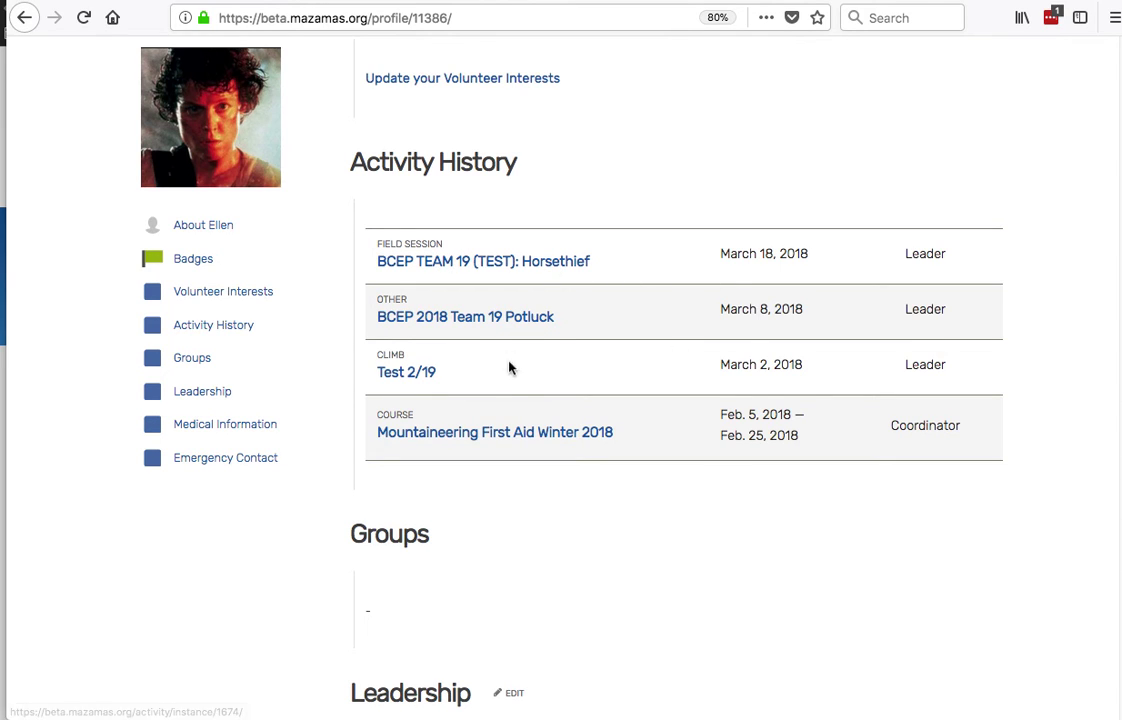
scroll(1115, 401, down, 5)
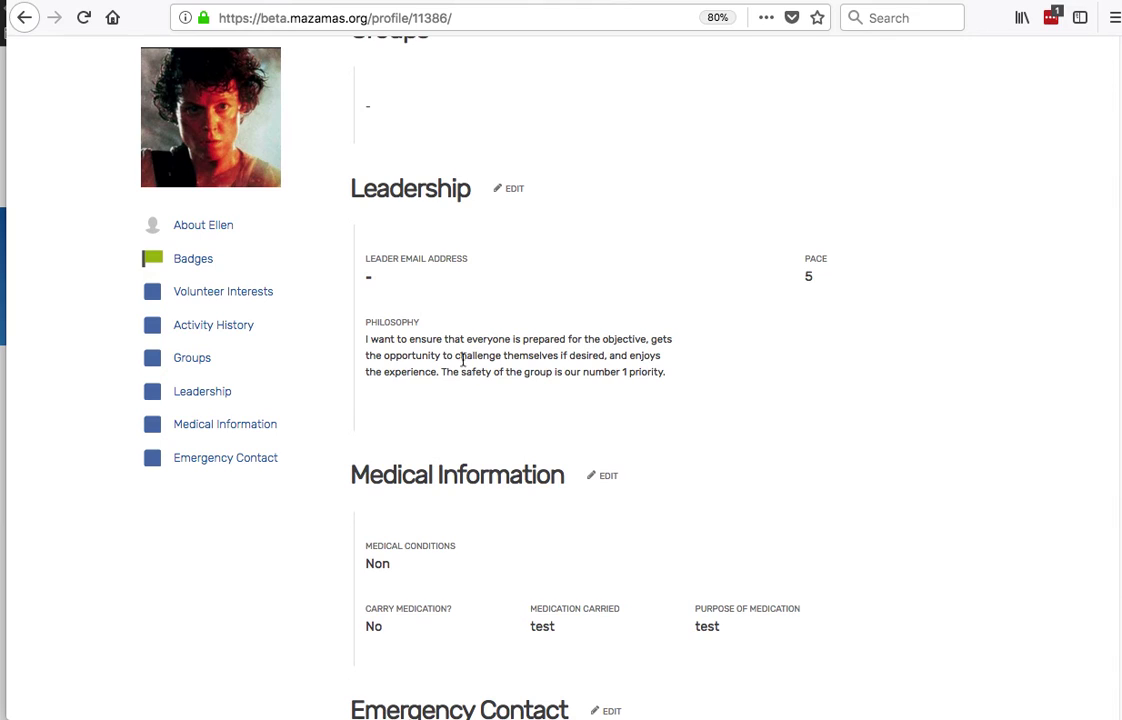
scroll(1110, 480, down, 3)
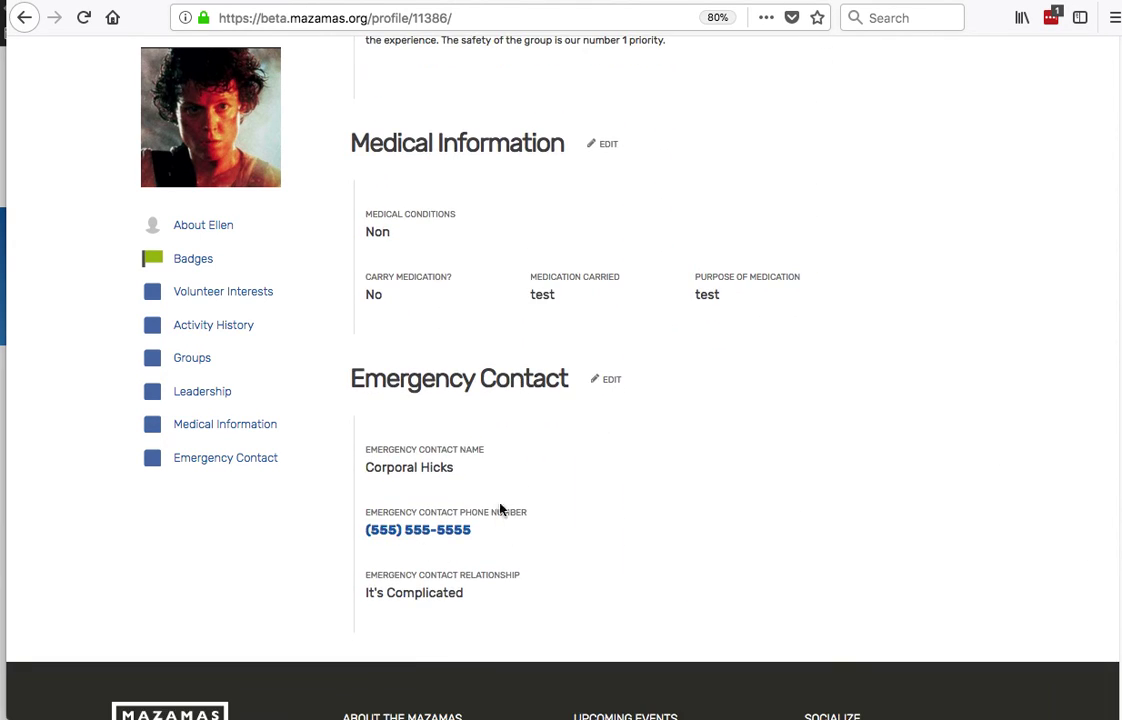
scroll(969, 320, up, 10)
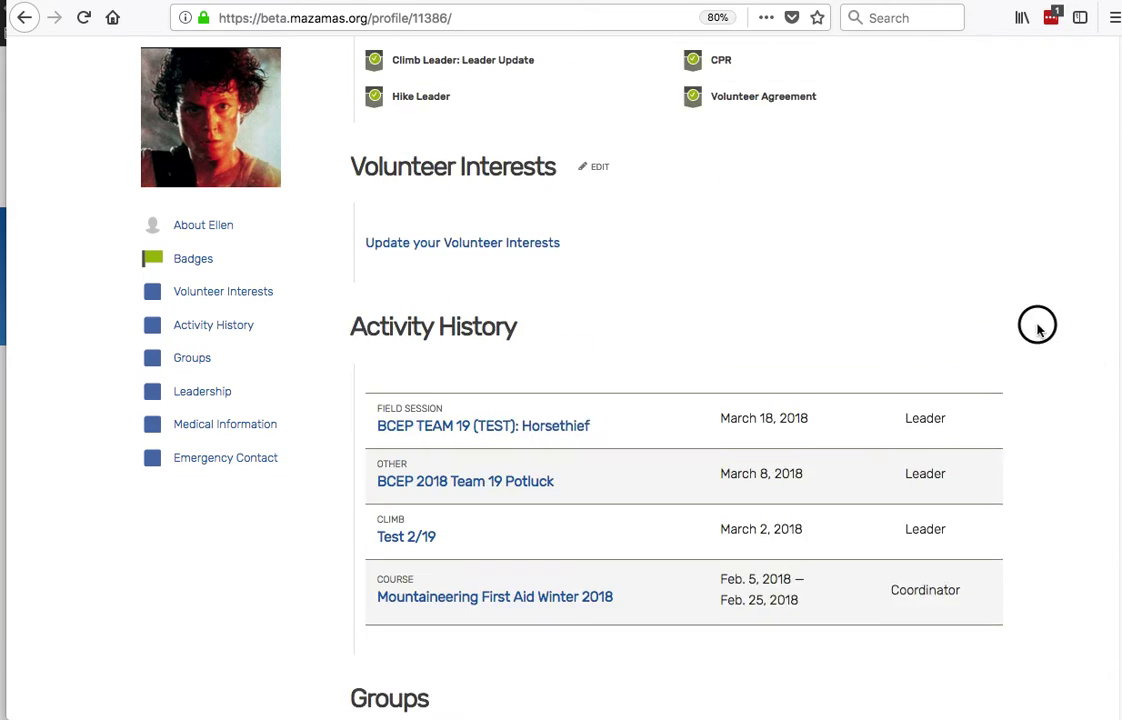
Open the member's dashboard and check the membership expiration date.
mouse_move(1002, 148)
click(859, 198)
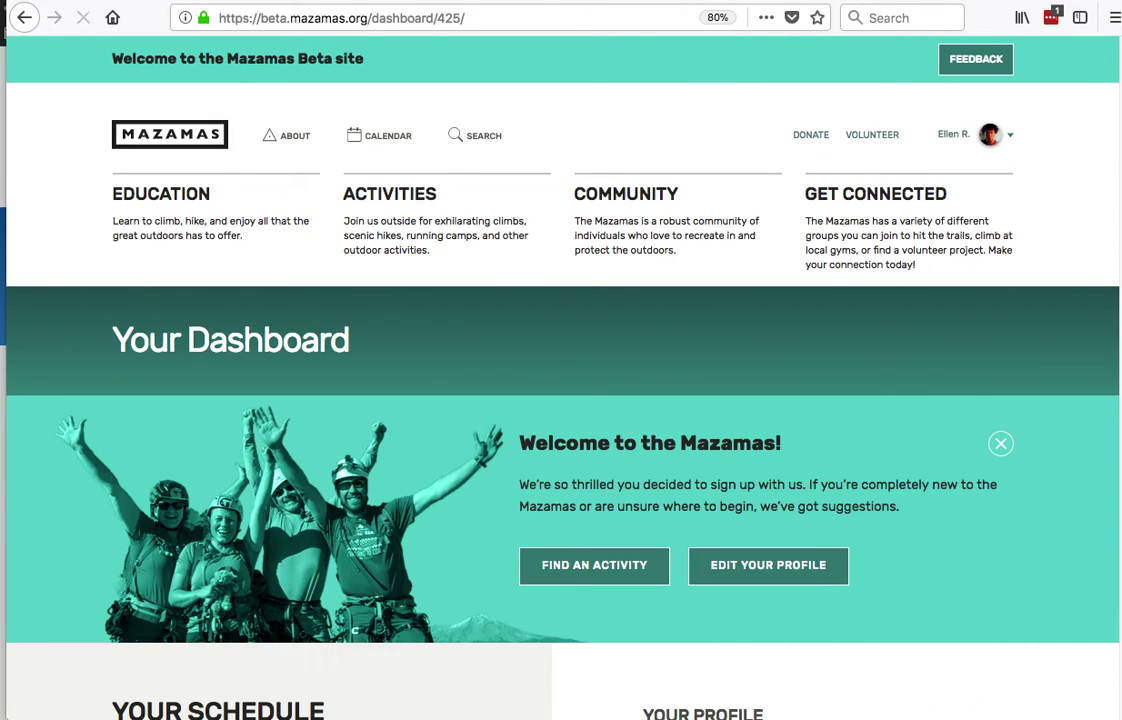
scroll(1104, 271, down, 8)
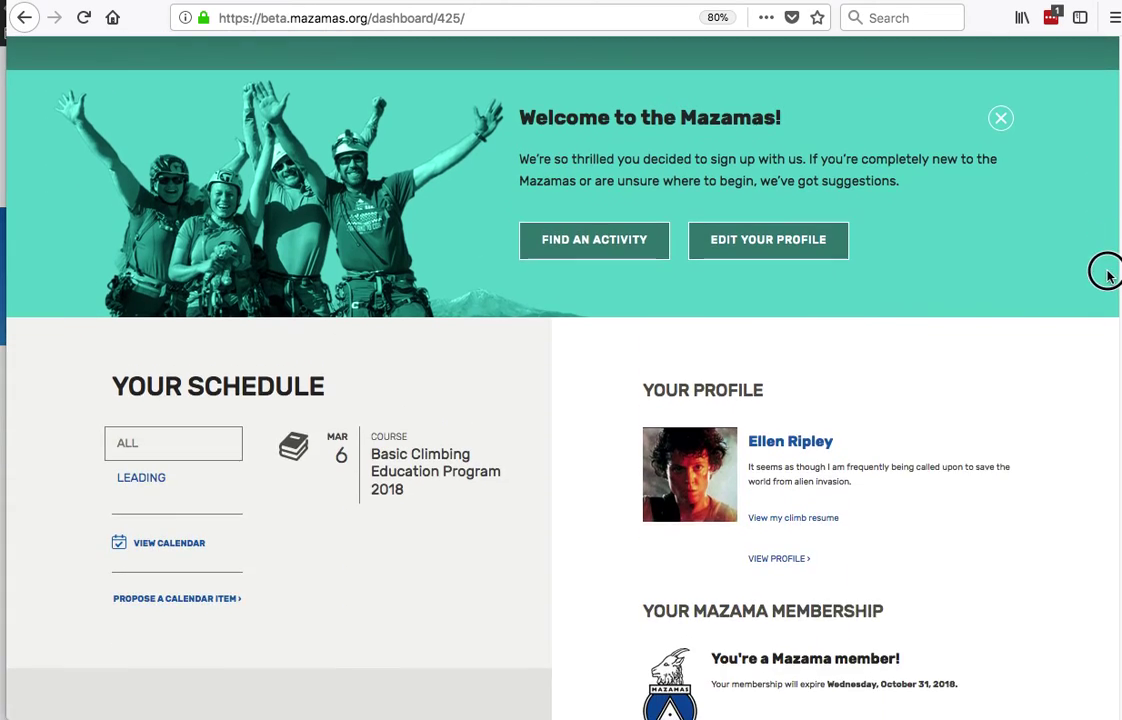
drag(968, 465, 699, 466)
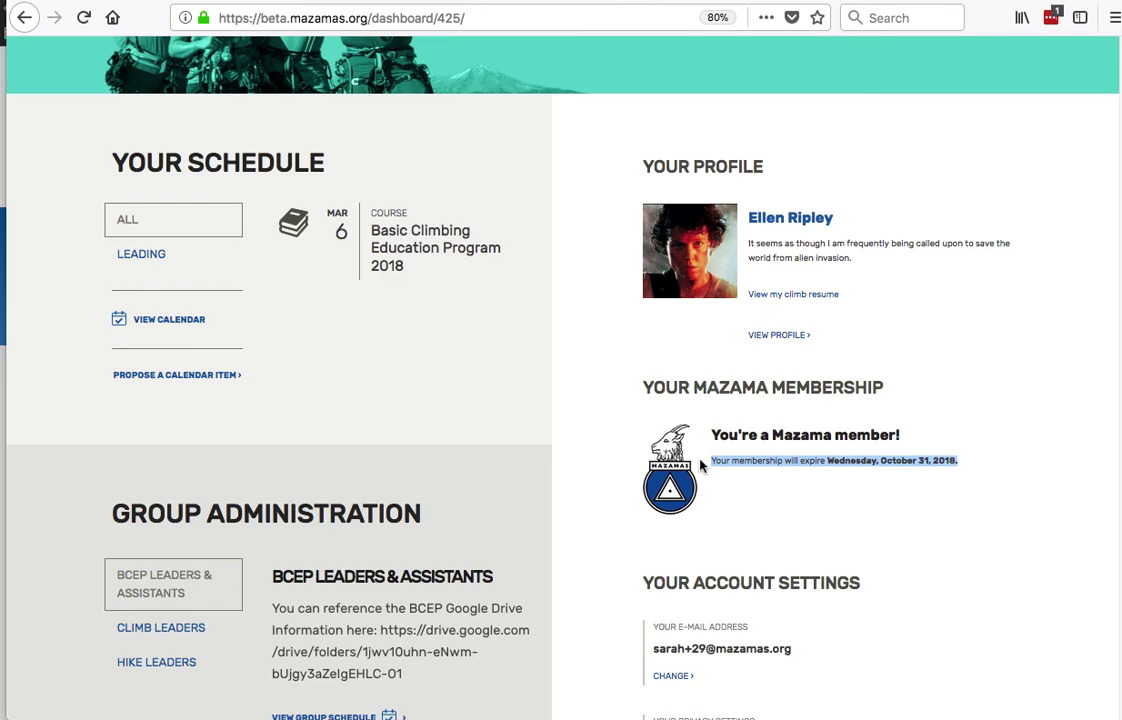
click(426, 133)
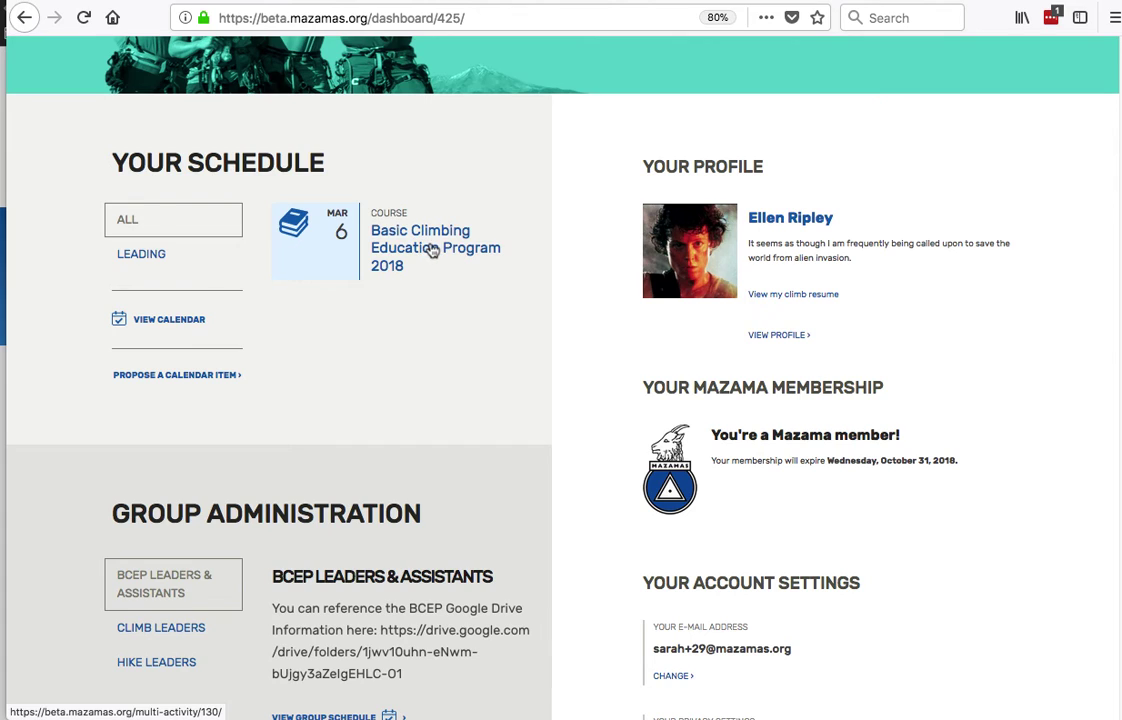
View the Climb Leaders and Hike Leaders groups under Group Administration and check the liability waiver's agreement date.
scroll(1112, 290, down, 5)
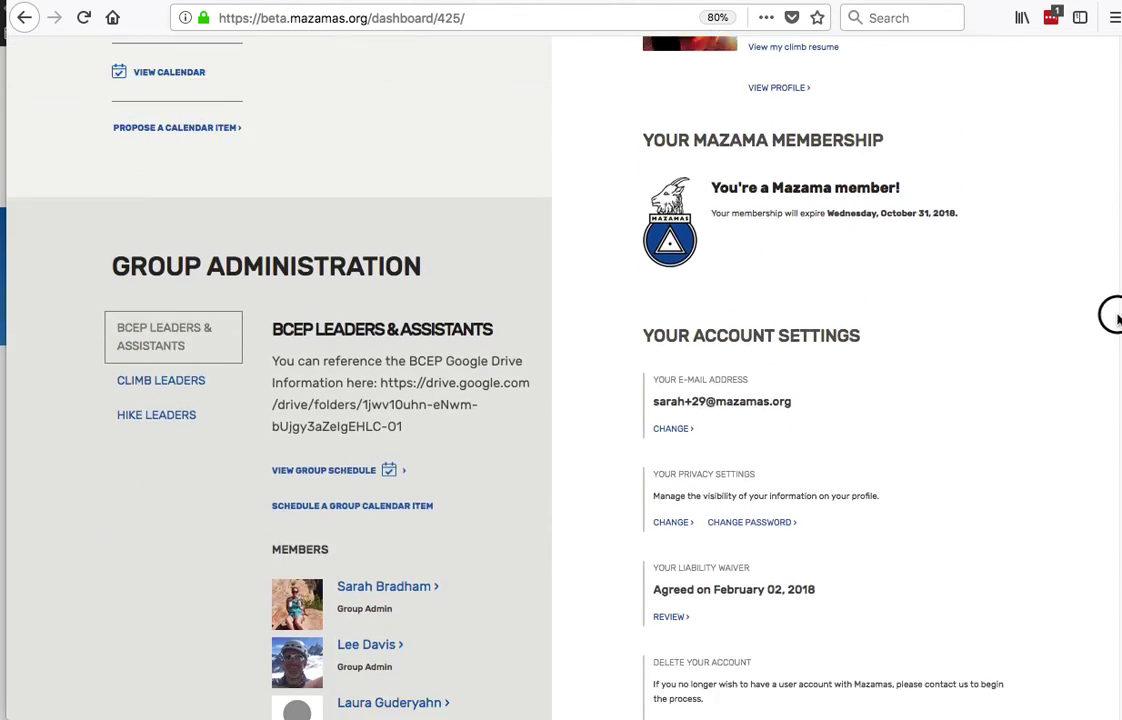
scroll(1112, 316, down, 2)
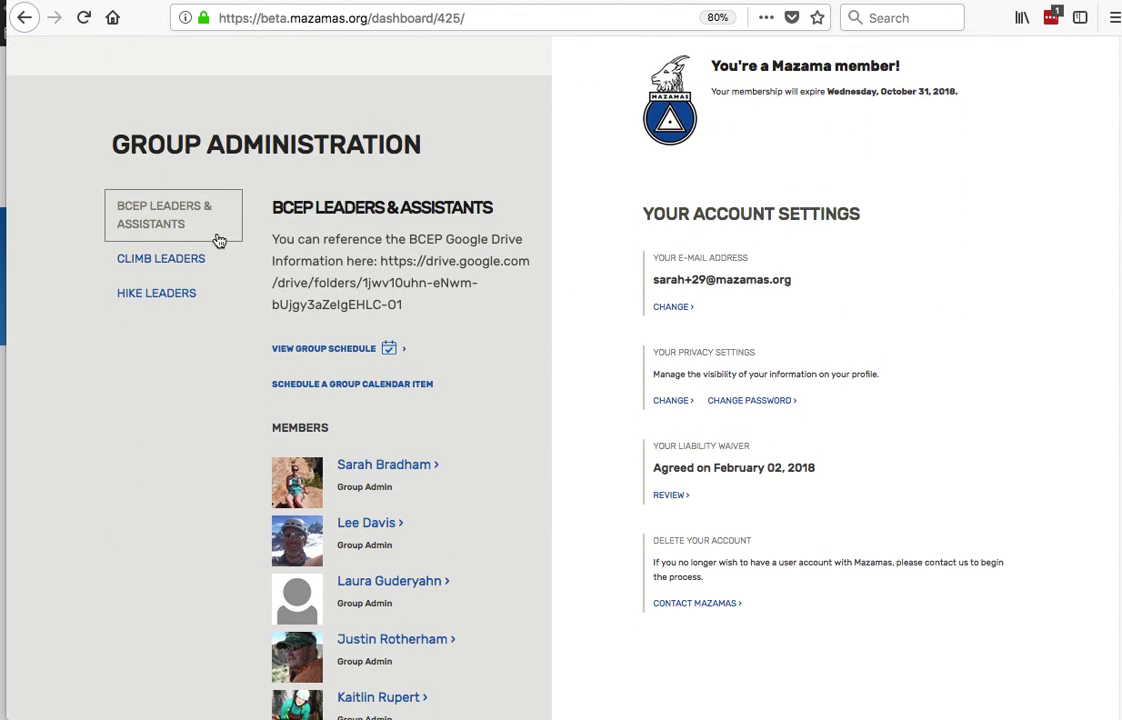
click(158, 258)
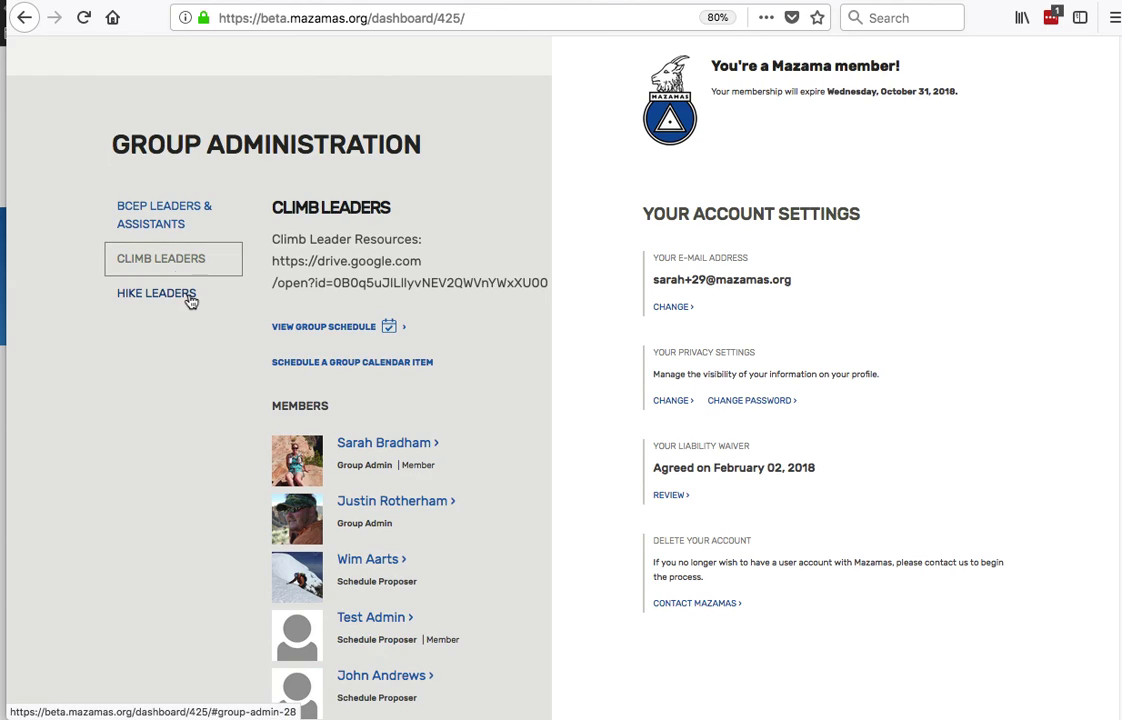
click(189, 299)
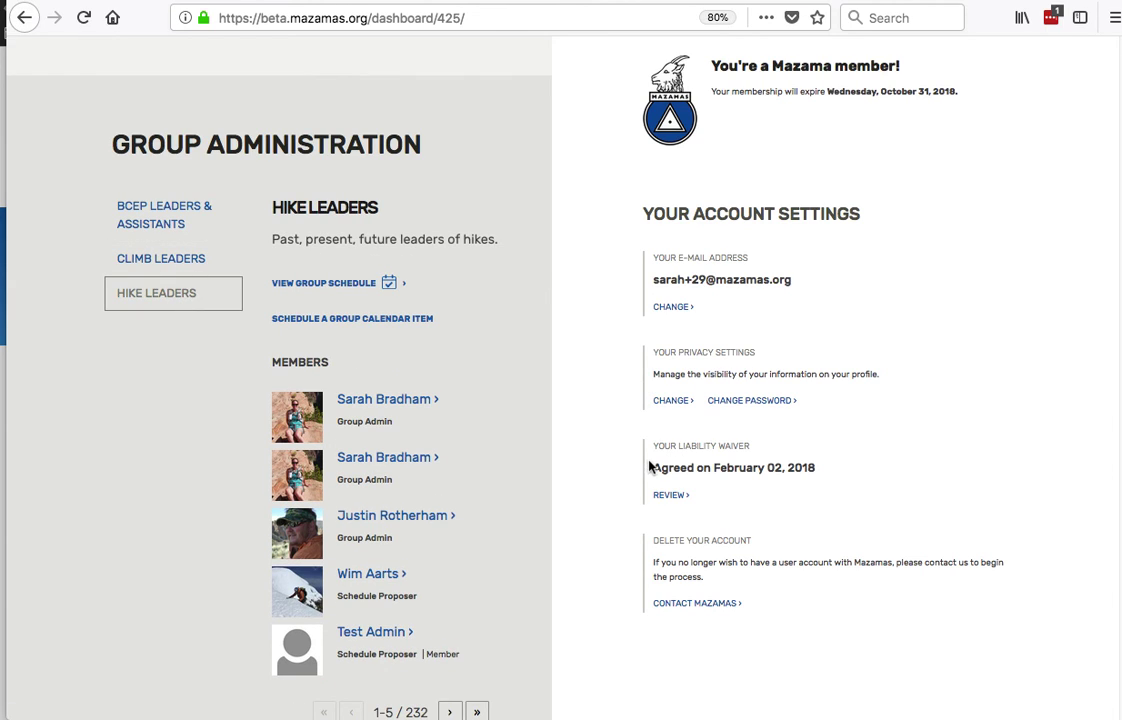
drag(678, 467, 811, 458)
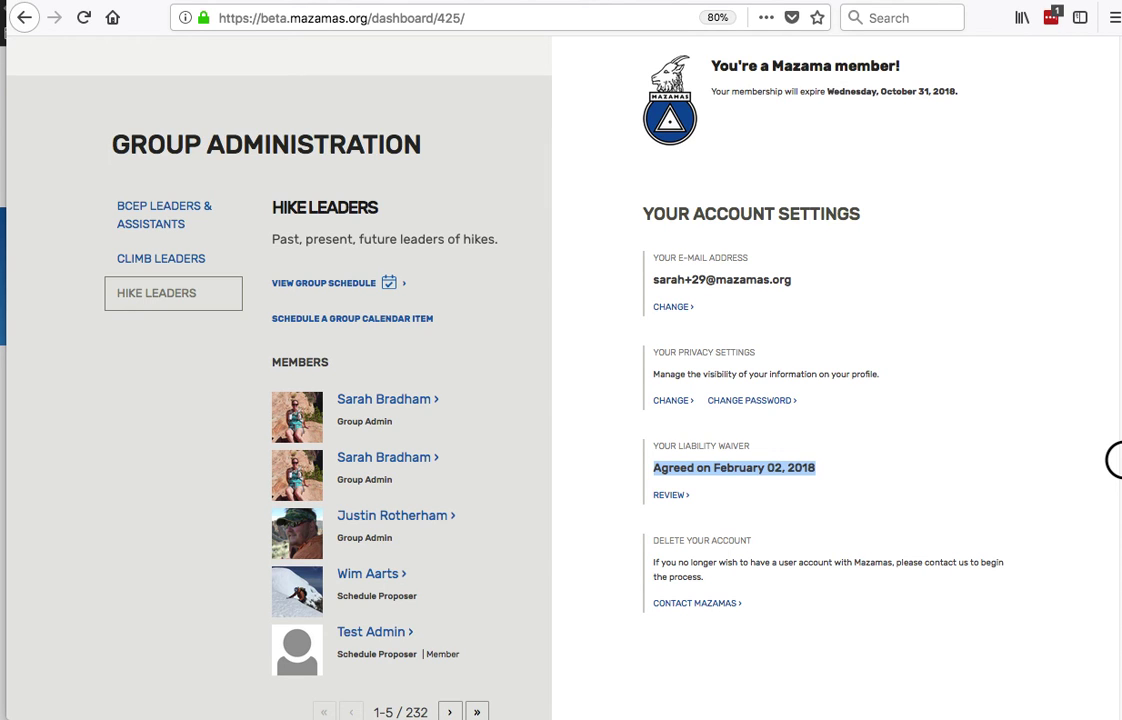
Return to the dashboard's header and show the member account options for Profile, Dashboard and Logout.
scroll(1115, 452, up, 10)
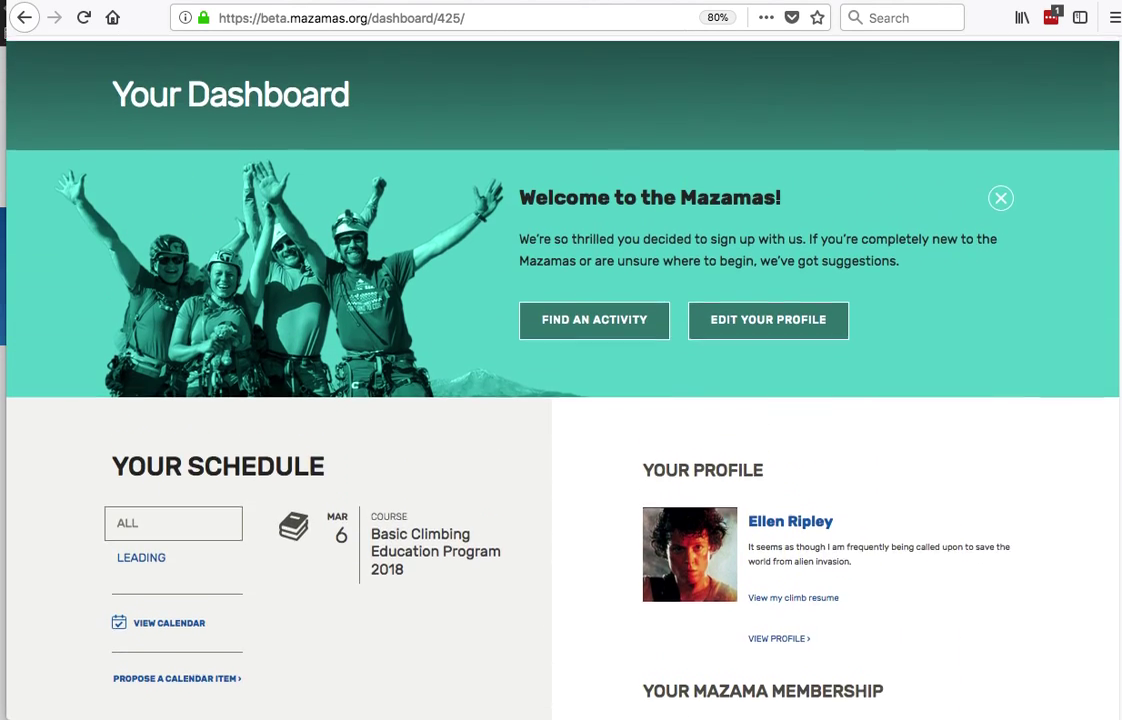
scroll(562, 380, up, 2)
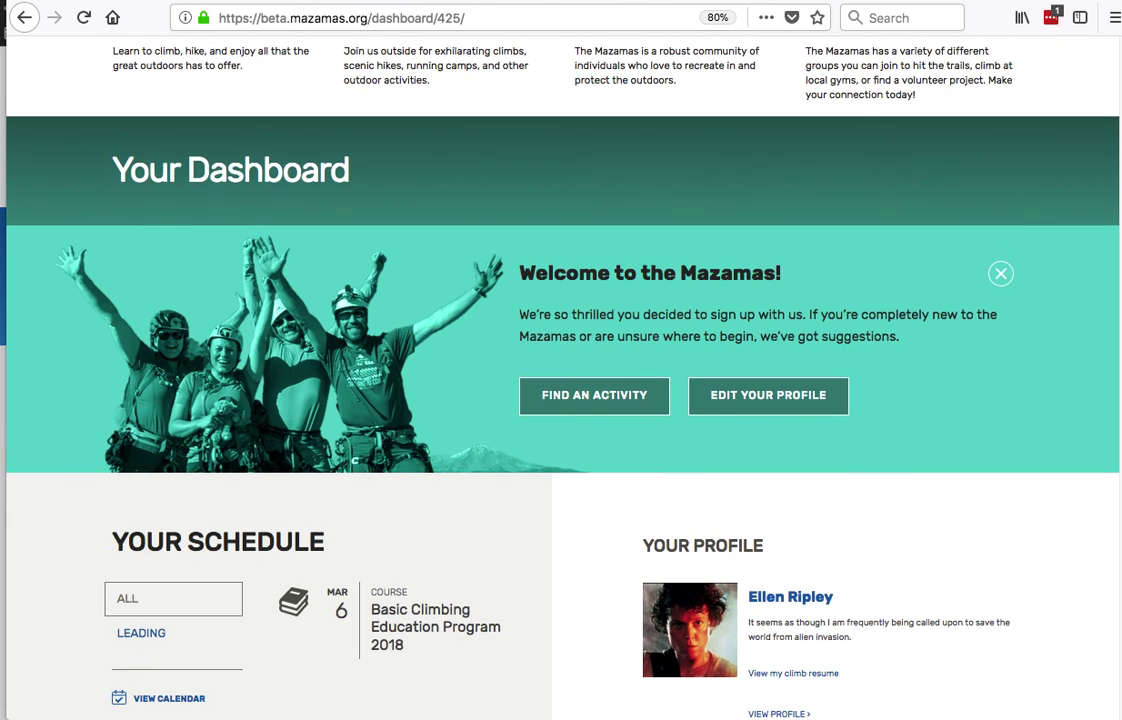
scroll(562, 380, up, 1)
scroll(562, 380, up, 4)
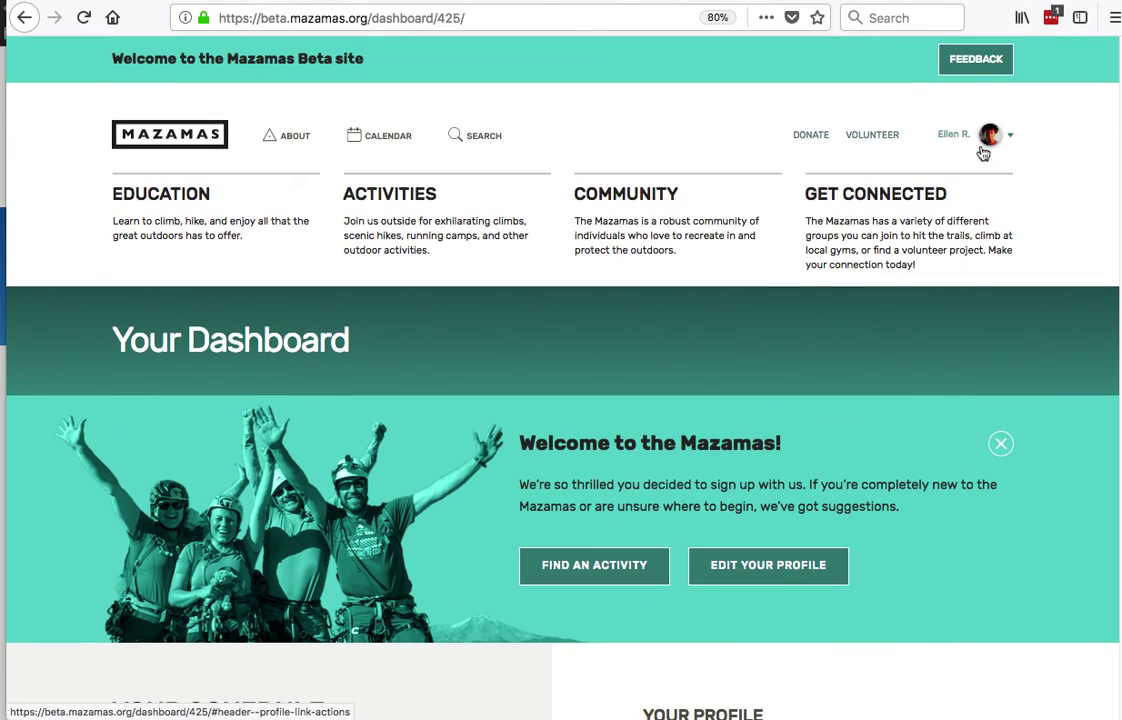
click(962, 137)
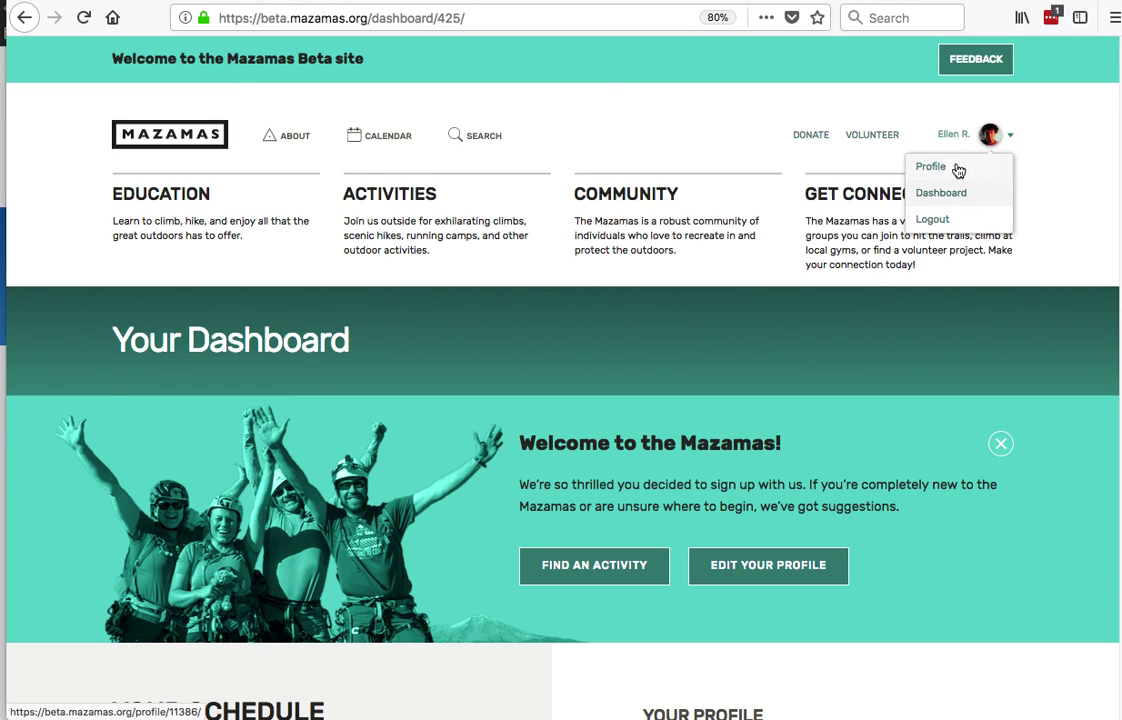